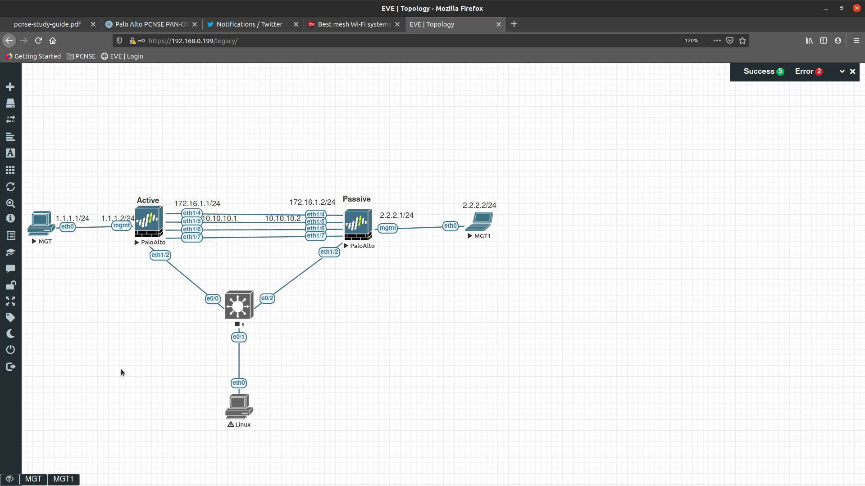
Open the MGT and MGT1 consoles, hide MGT1, and place the MGT window beside the topology.
left_click(35, 480)
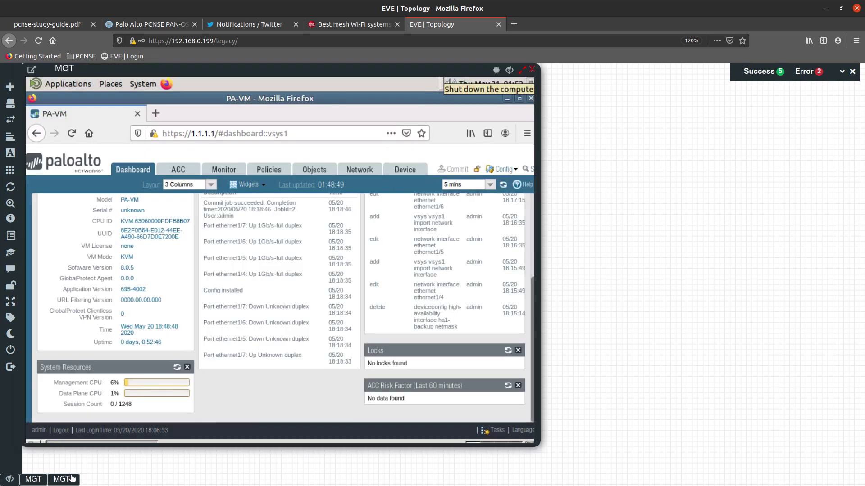
left_click(72, 478)
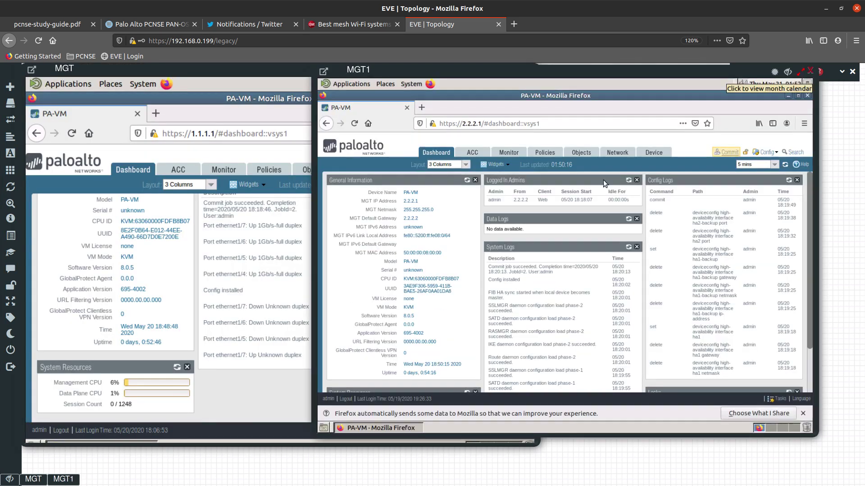
left_click(787, 75)
left_click_drag(443, 93, 551, 81)
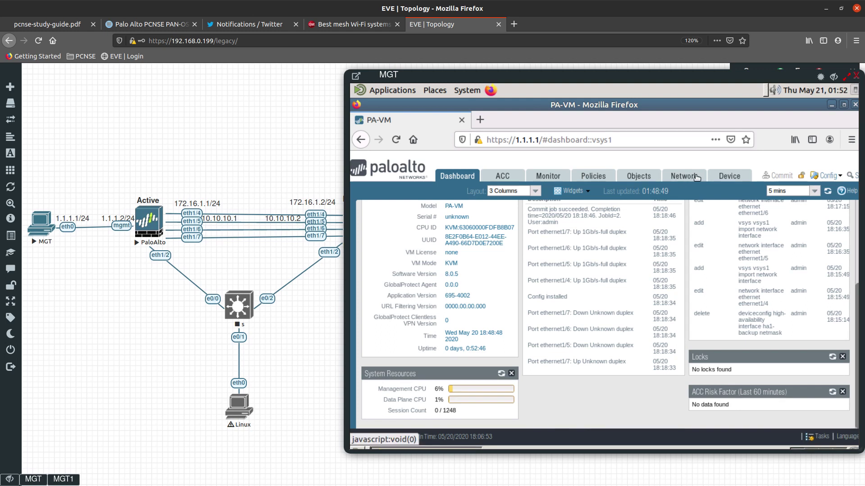
Enable HA in the active firewall's high availability setup with group ID 10.
left_click(719, 177)
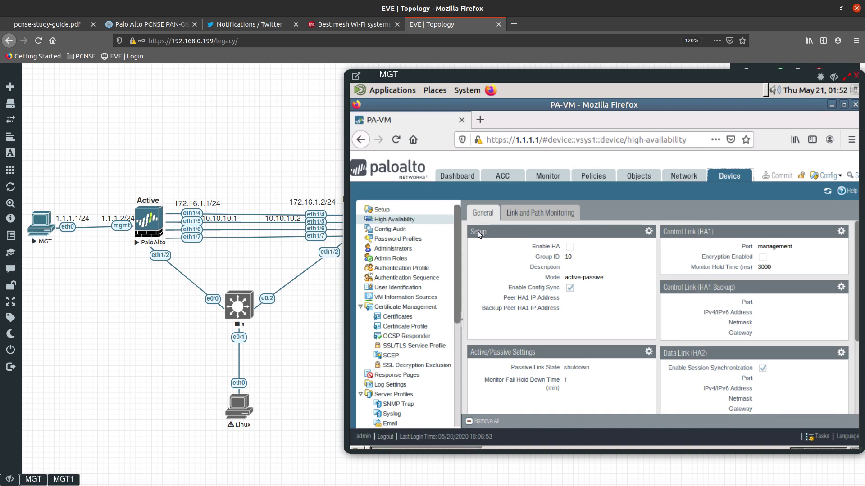
left_click(648, 231)
left_click(589, 252)
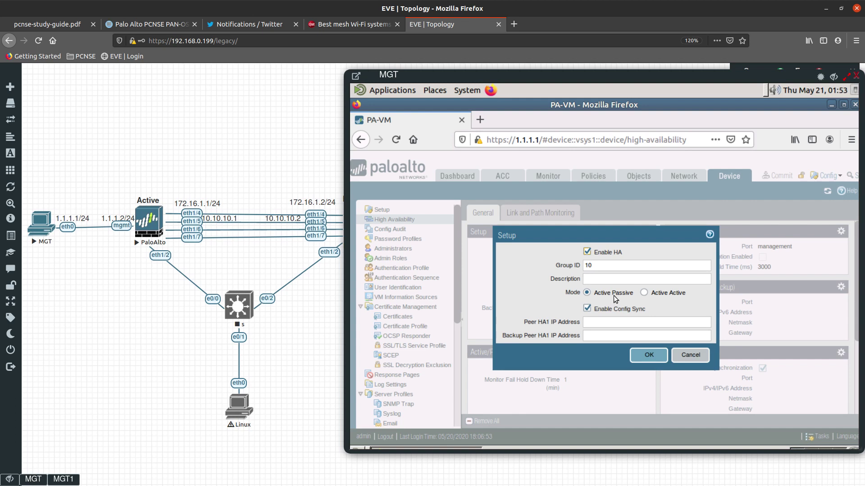
left_click(592, 266)
double_click(592, 266)
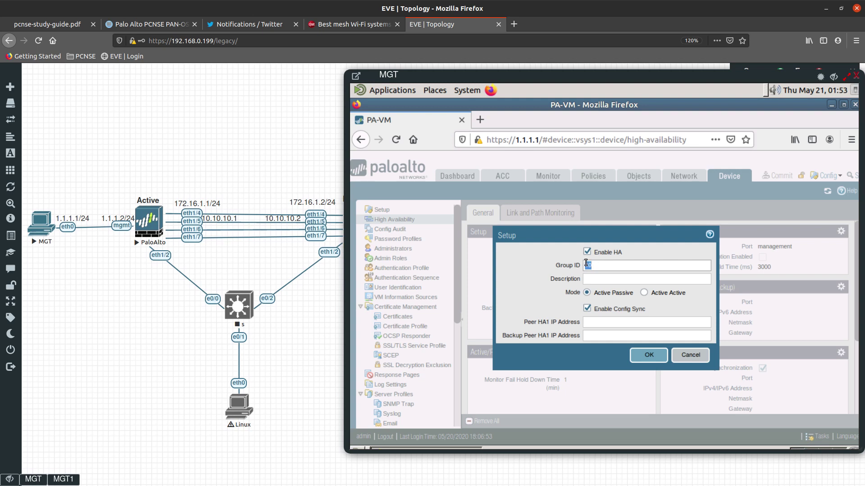
type("10")
double_click(587, 265)
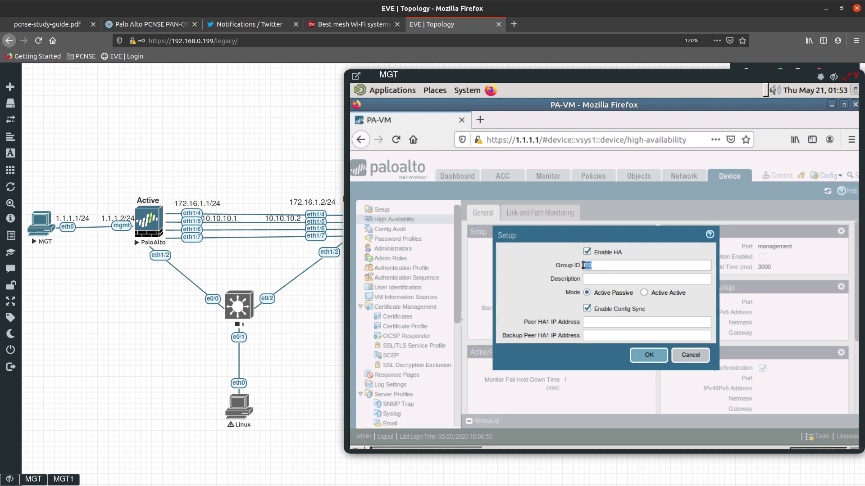
Set the peer HA1 IP address to 172.16.1.2 and the backup peer to 10.10.10.2, then save the HA setup.
left_click(593, 321)
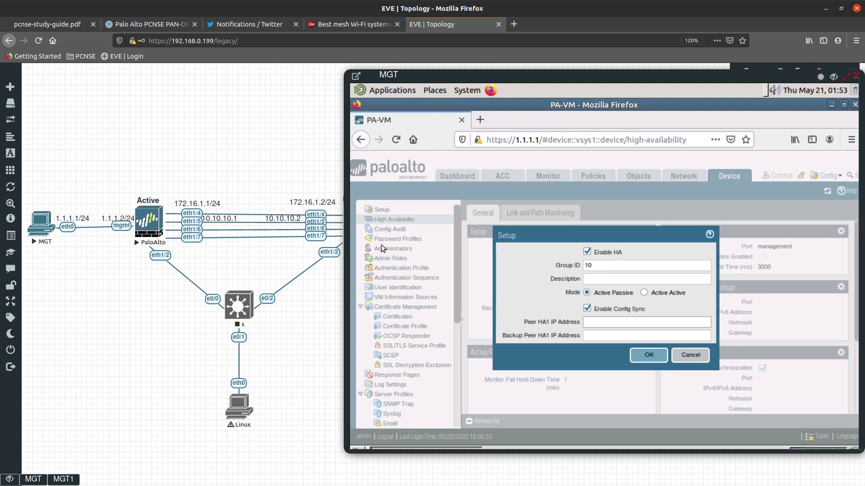
type("172.16.1.2")
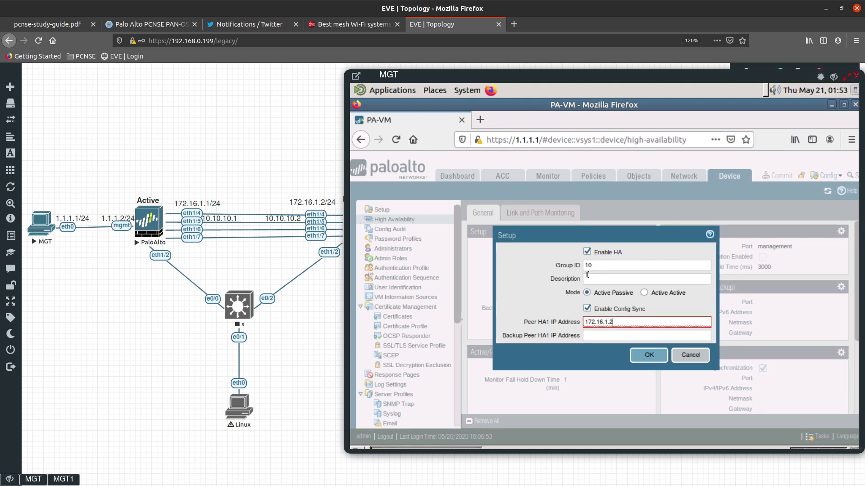
left_click(592, 337)
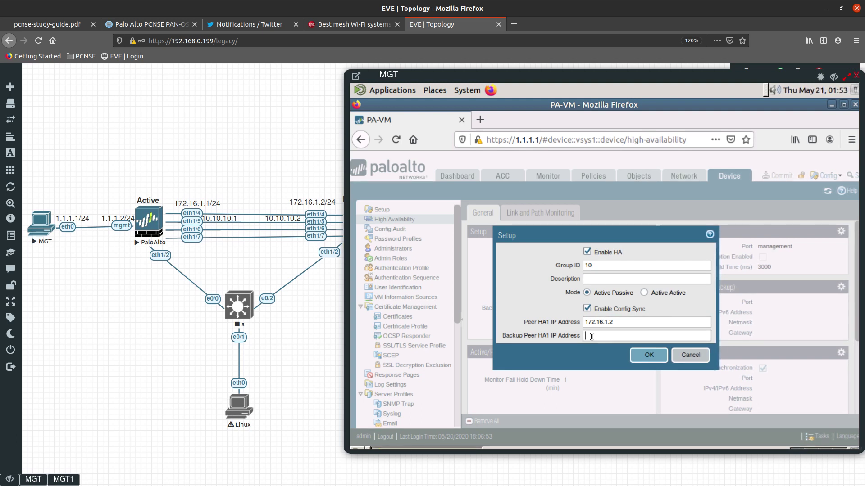
type("10.10.10.2")
left_click(646, 357)
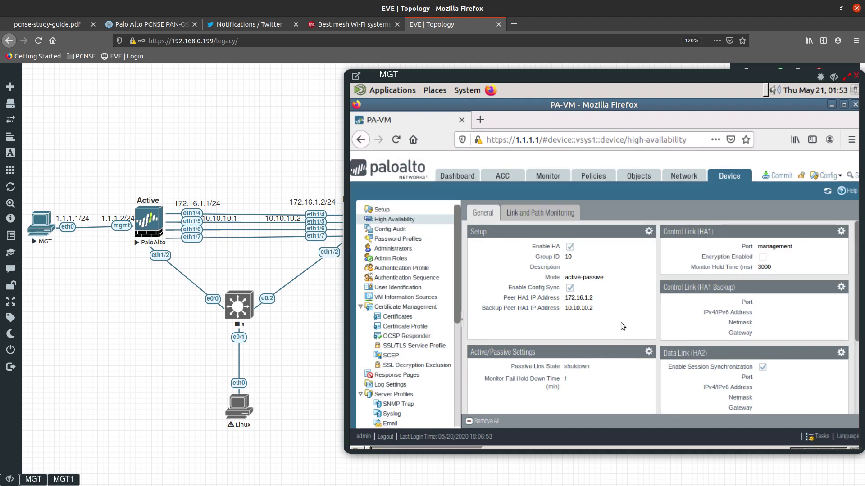
In the HA election settings, enable Preemptive and set the device priority to 10.
scroll(621, 322, "down", 3)
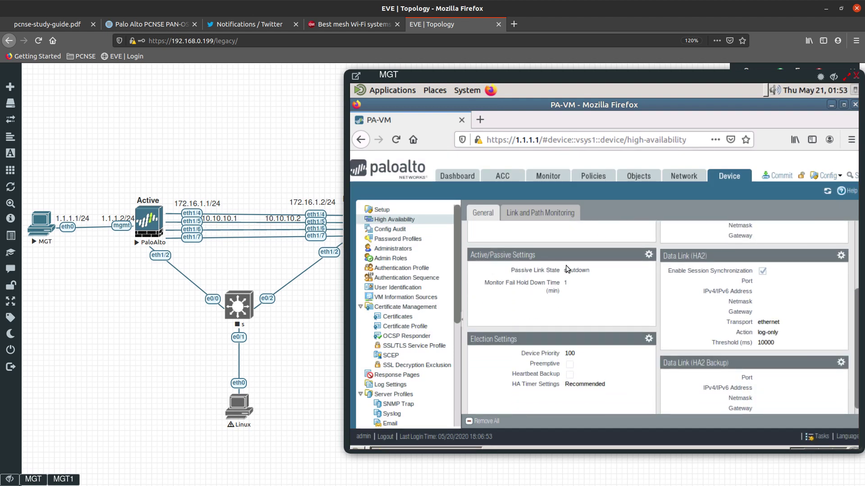
scroll(518, 299, "down", 1)
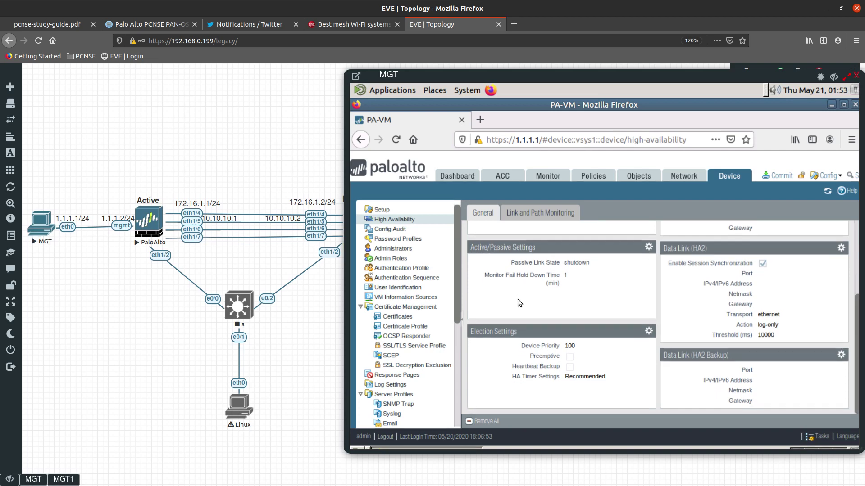
left_click(648, 332)
left_click(613, 287)
left_click(623, 273)
key("BackSpace")
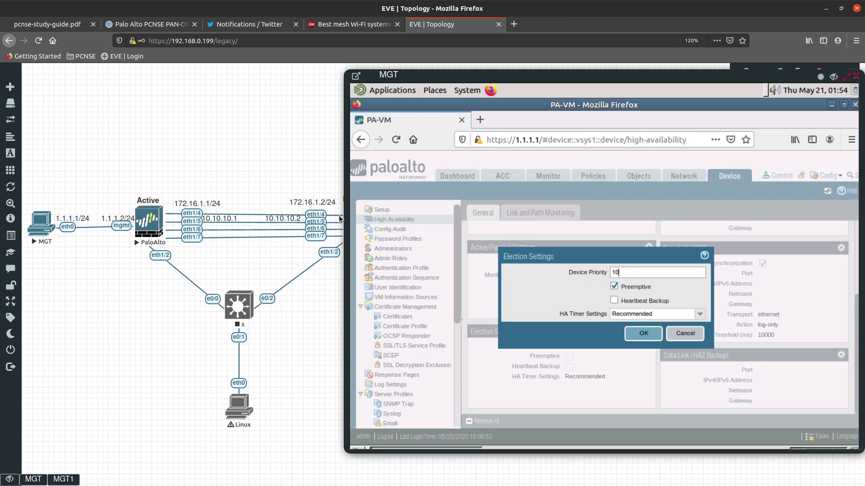
left_click_drag(628, 272, 580, 270)
left_click(627, 273)
left_click_drag(621, 272, 583, 273)
left_click(633, 335)
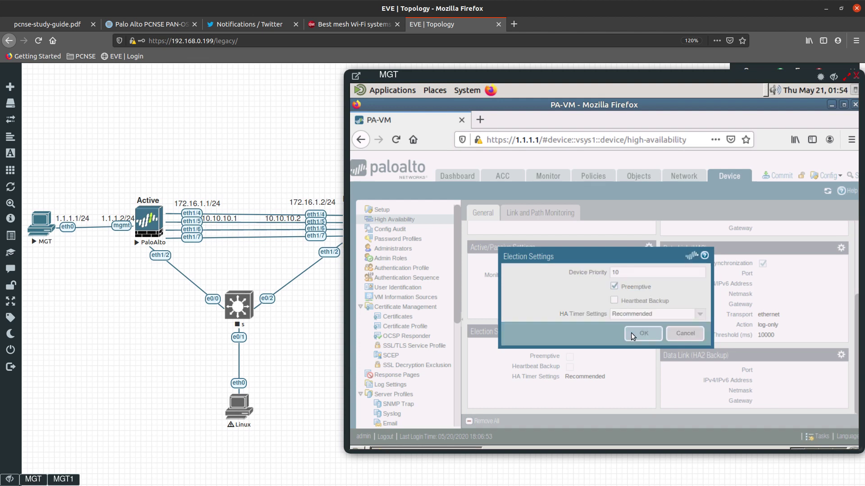
Check which ports are offered for the HA1 control link, leaving its settings unsaved.
scroll(717, 327, "up", 3)
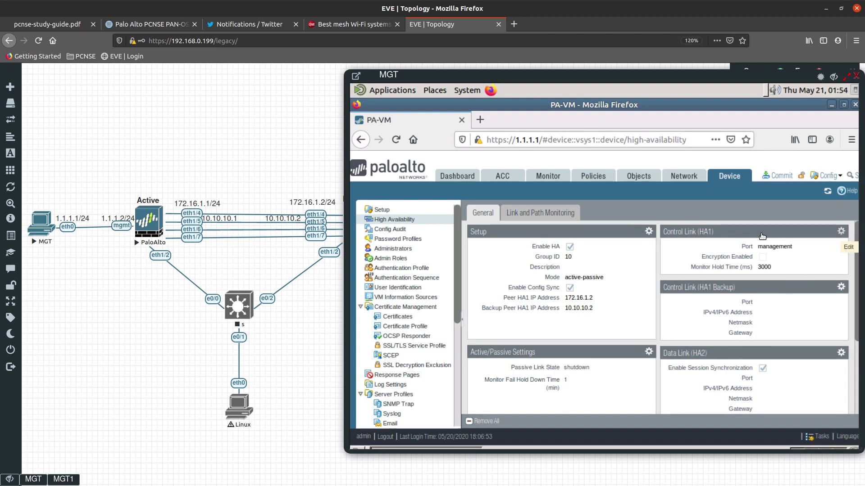
left_click(842, 232)
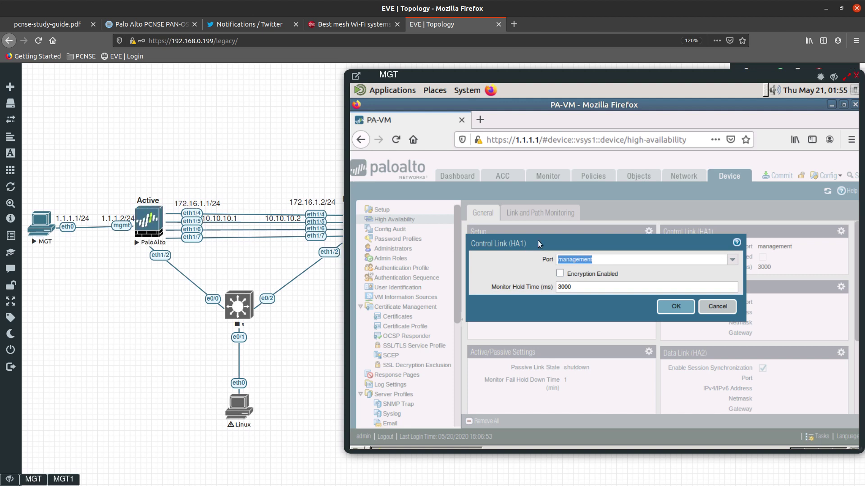
left_click(729, 260)
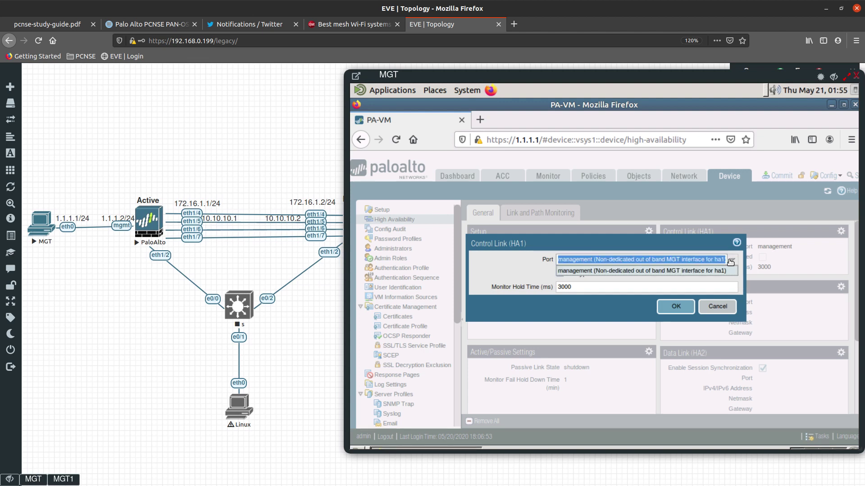
left_click(730, 261)
left_click(730, 261)
left_click(718, 308)
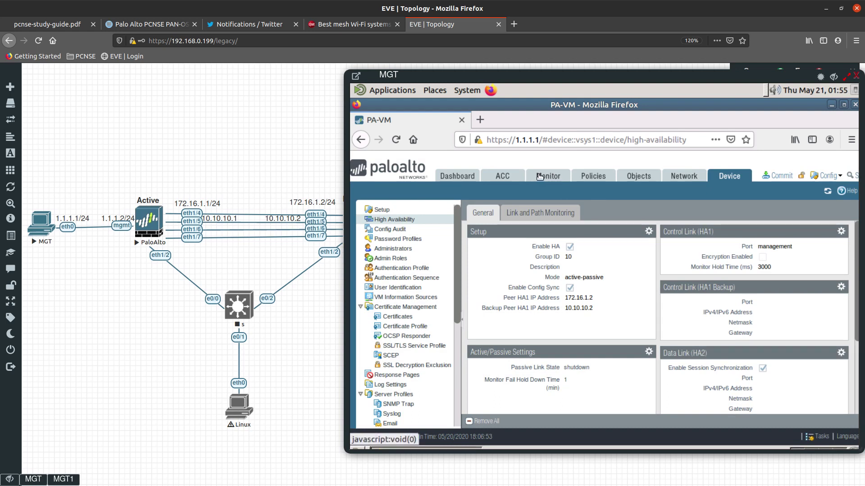
Set the interface type of ethernet1/4 to HA in the network interfaces.
left_click(685, 177)
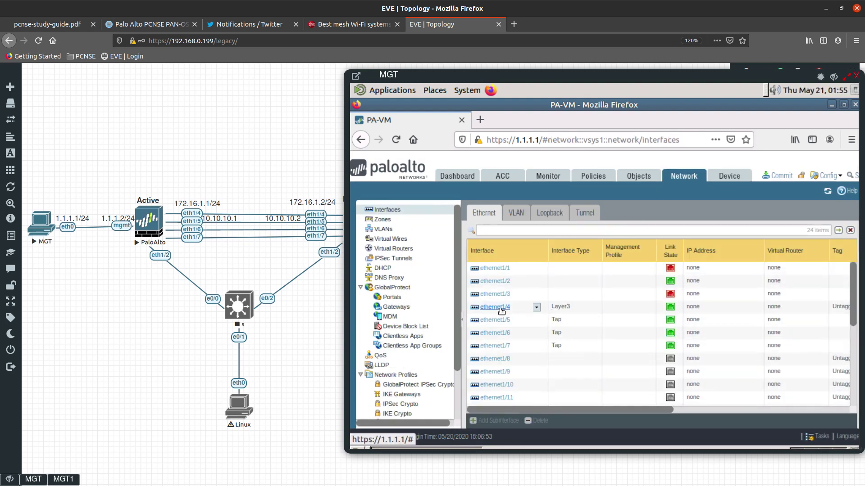
left_click(502, 310)
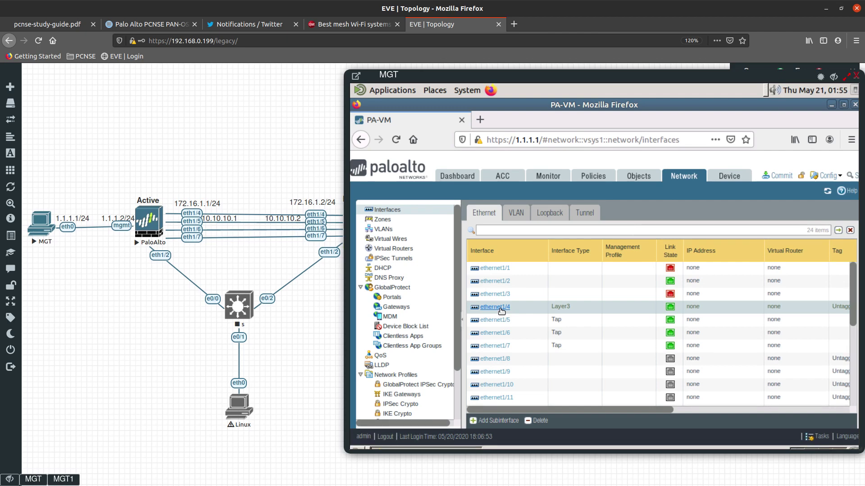
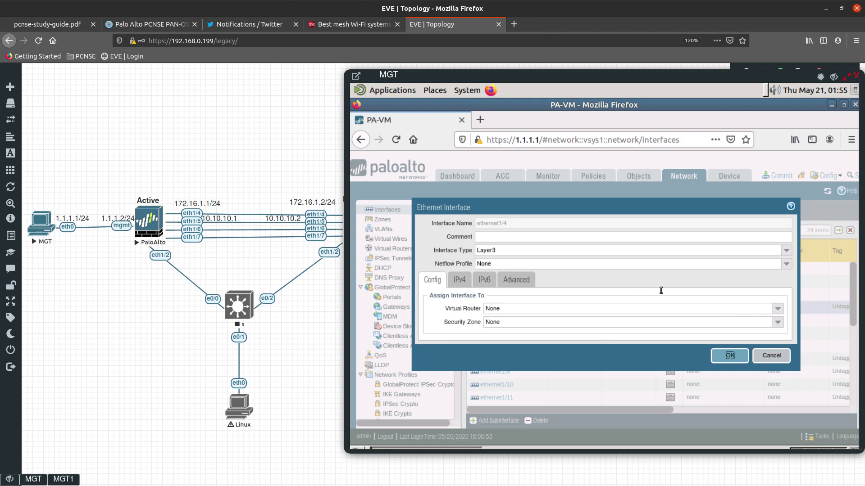
left_click(786, 250)
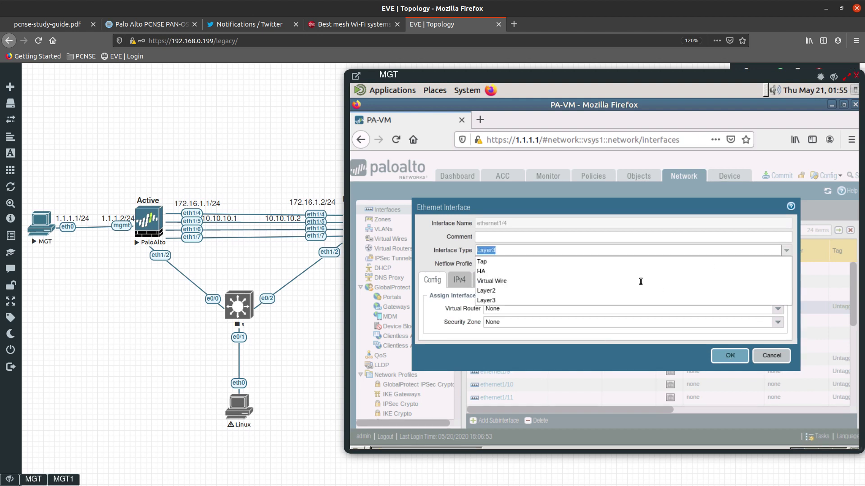
left_click(511, 271)
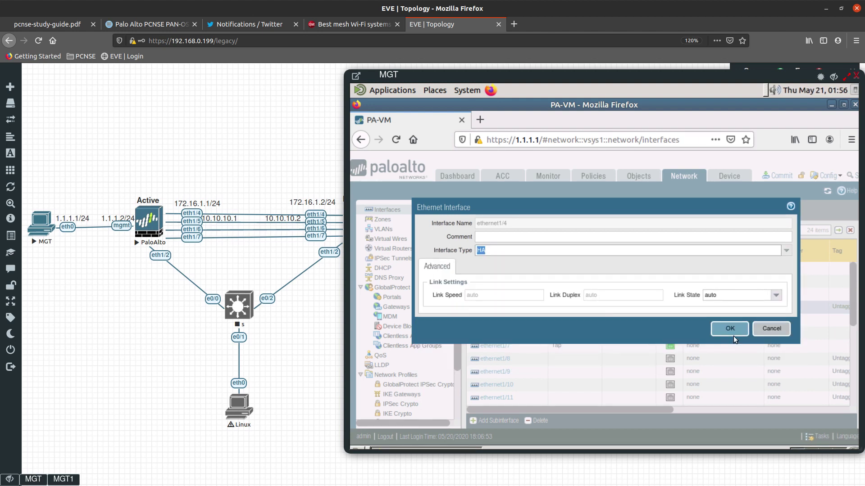
left_click(730, 329)
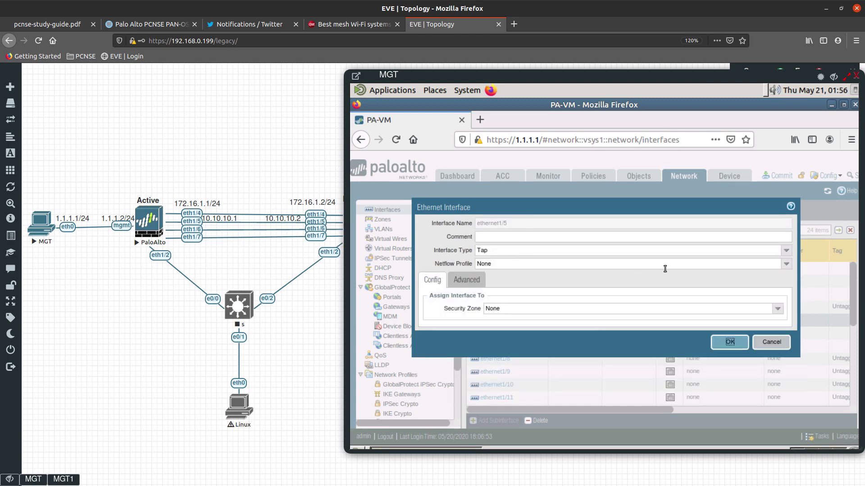
Set the interface type of ethernet1/5 to HA.
left_click(786, 250)
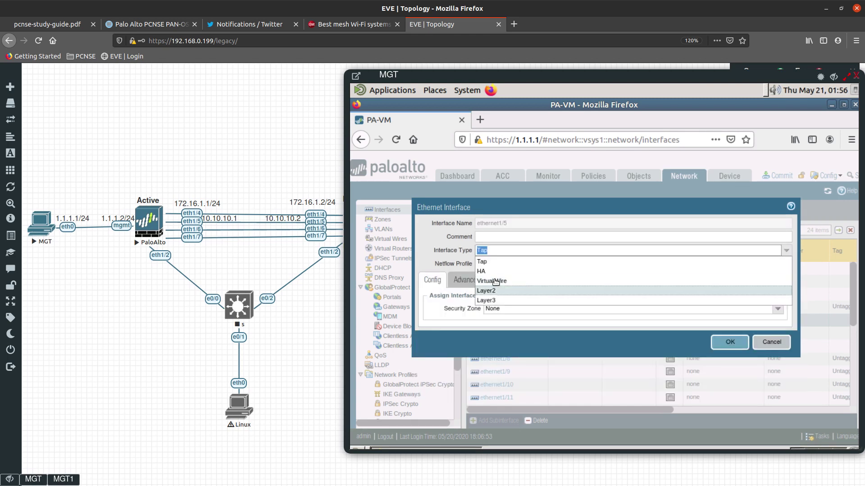
left_click(488, 272)
left_click(735, 329)
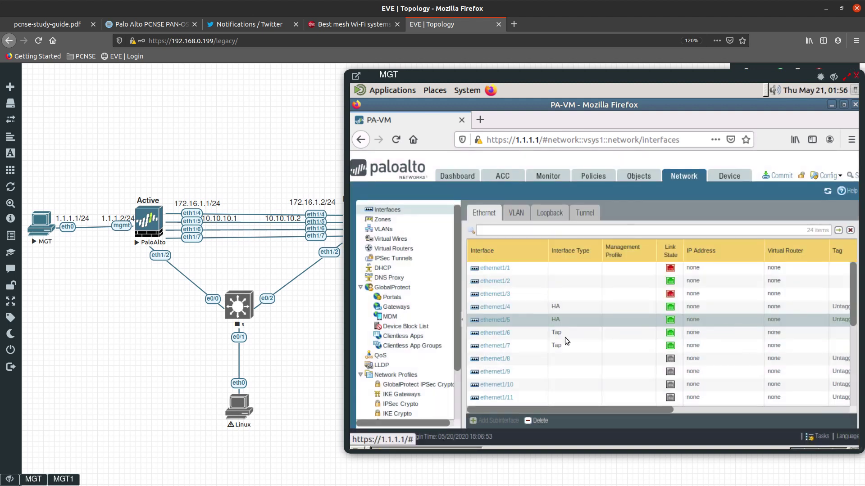
Set the interface type of ethernet1/6 to HA.
left_click(503, 333)
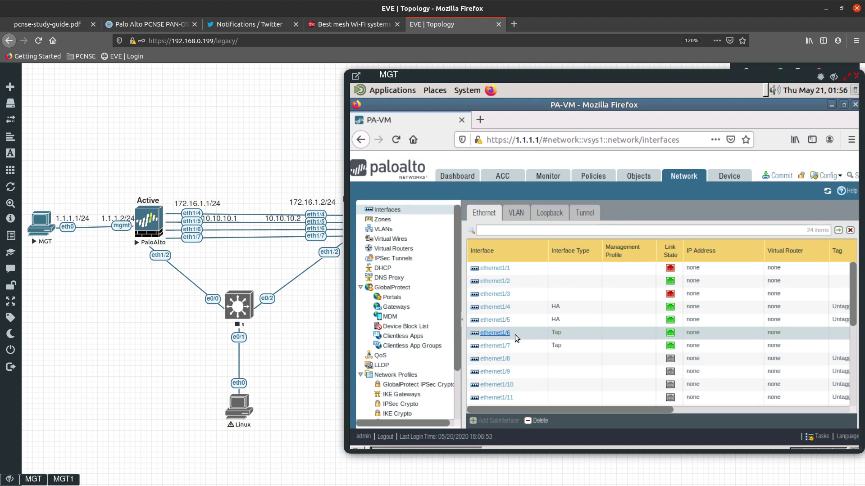
left_click(515, 334)
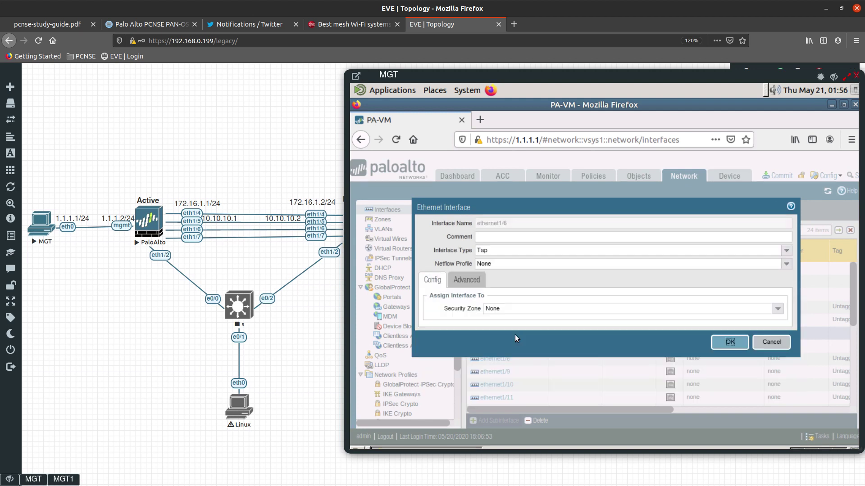
left_click(785, 251)
left_click(490, 270)
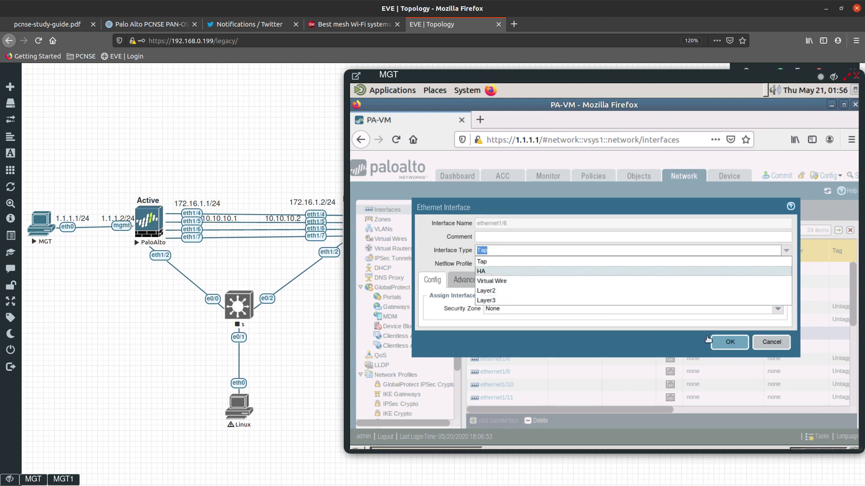
left_click(729, 333)
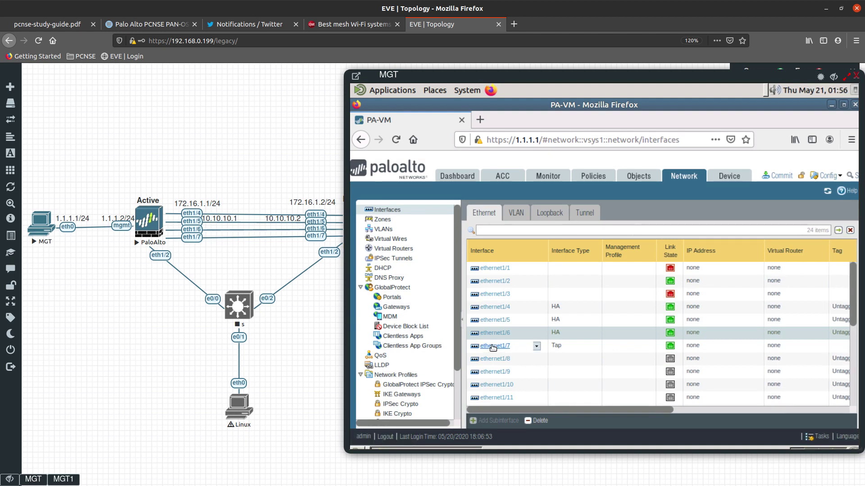
Set the interface type of ethernet1/7 to HA.
left_click(493, 346)
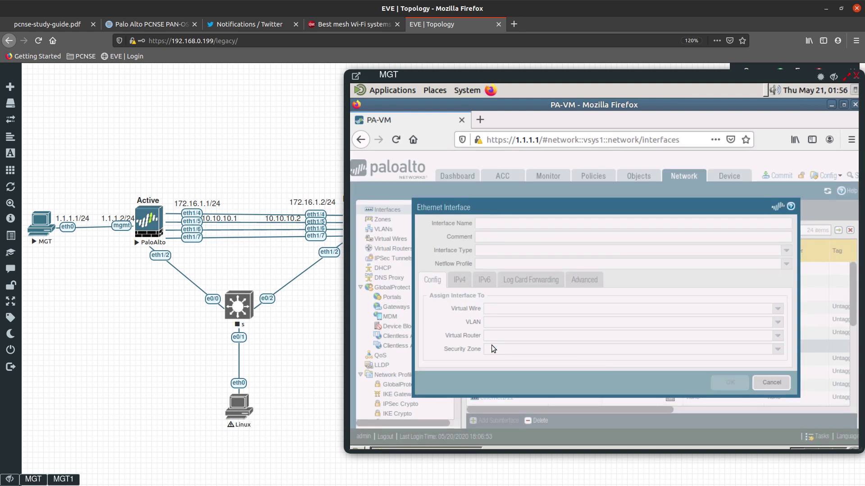
left_click(788, 254)
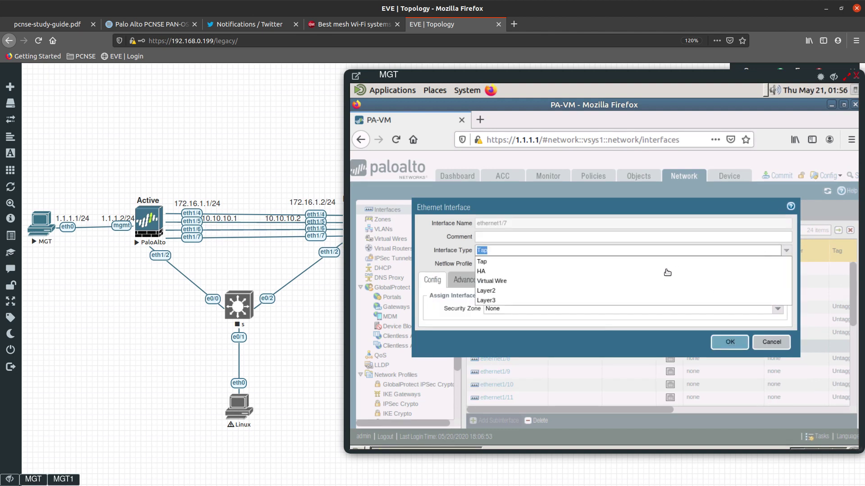
left_click(536, 271)
left_click(728, 330)
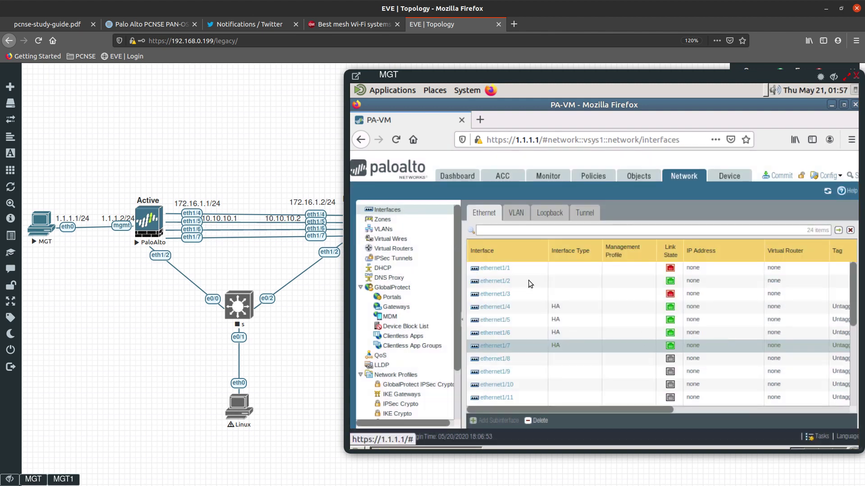
Configure the HA1 control link in the high availability settings with port ethernet1/4, address 172.16.1.1 and netmask 255.255.255.0.
left_click(723, 182)
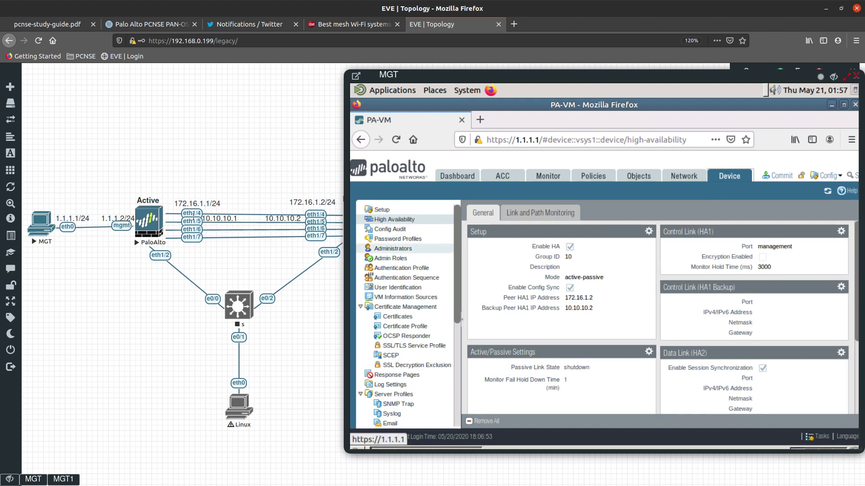
left_click(841, 232)
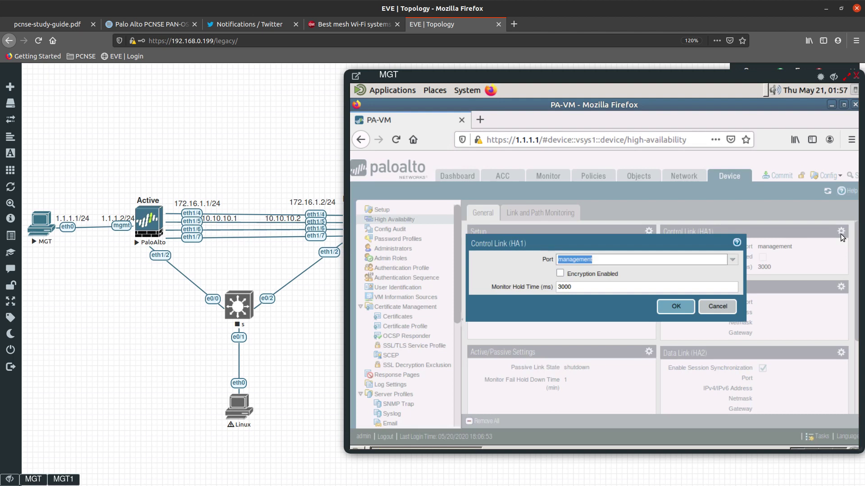
left_click(733, 261)
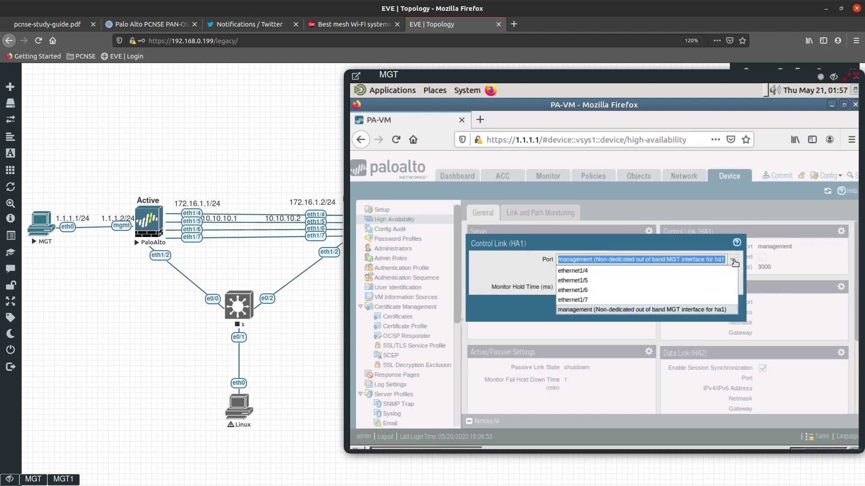
left_click(590, 271)
left_click(568, 274)
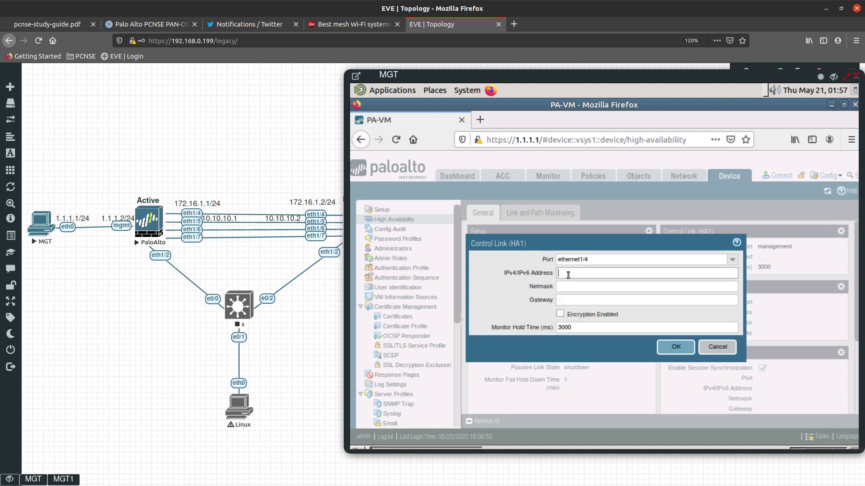
type("172.16.1.1")
left_click(574, 283)
type("255.255.2")
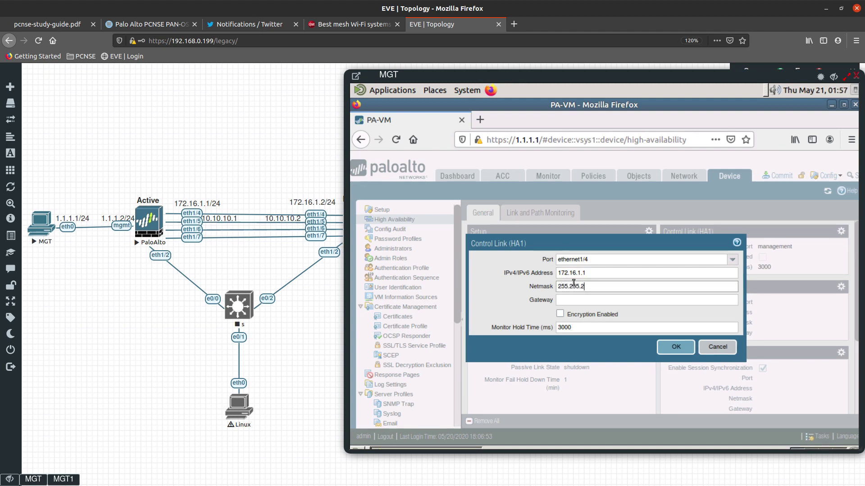
type("55.0")
left_click(582, 301)
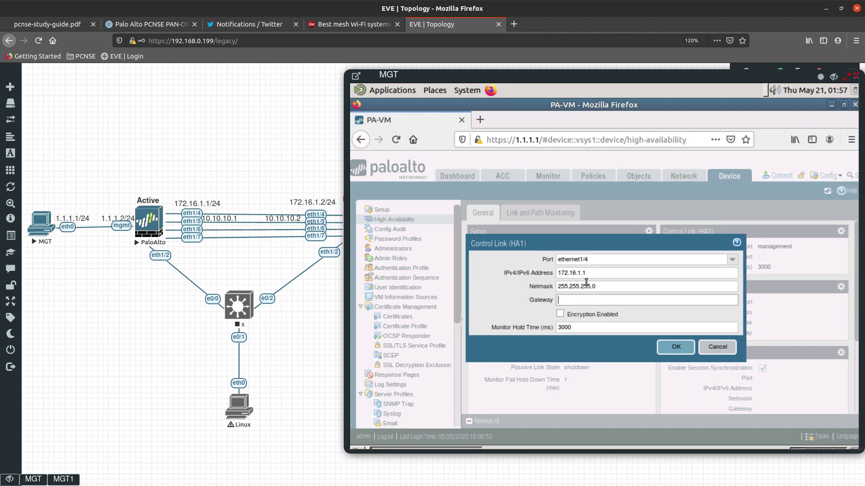
left_click_drag(590, 274, 561, 273)
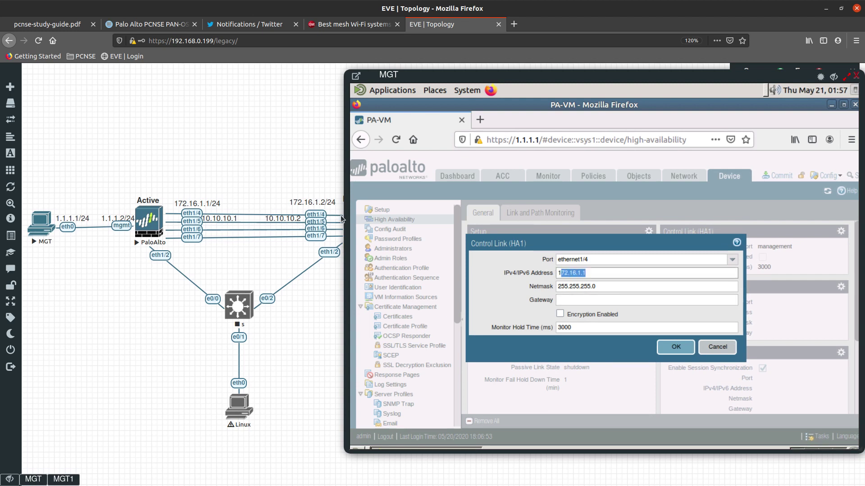
left_click(598, 273)
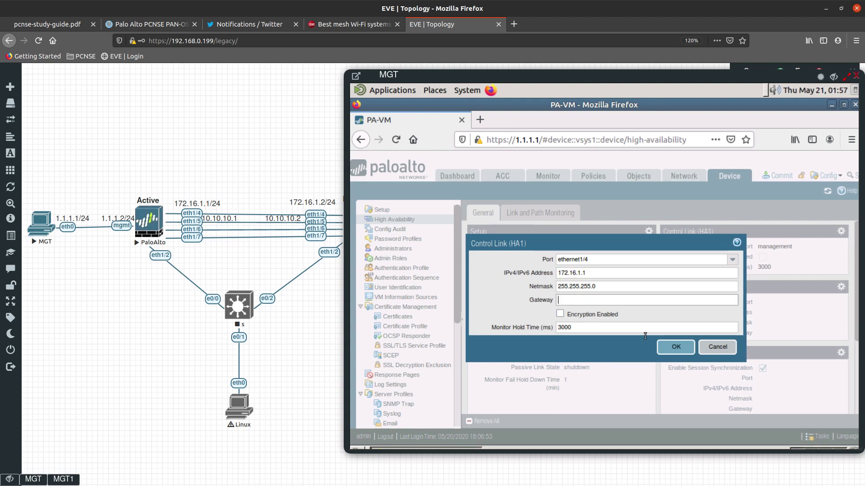
left_click(685, 347)
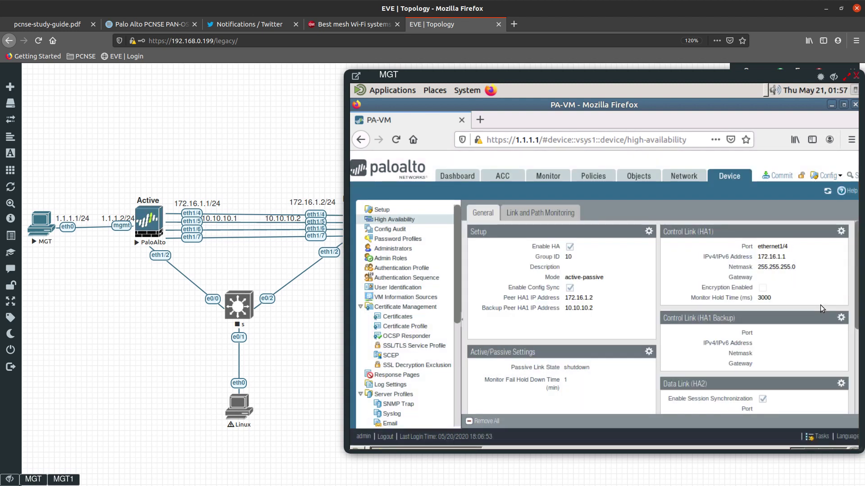
Configure the HA1 Backup control link with port ethernet1/6, address 10.10.10.1 and netmask 255.255.255.0.
left_click(840, 318)
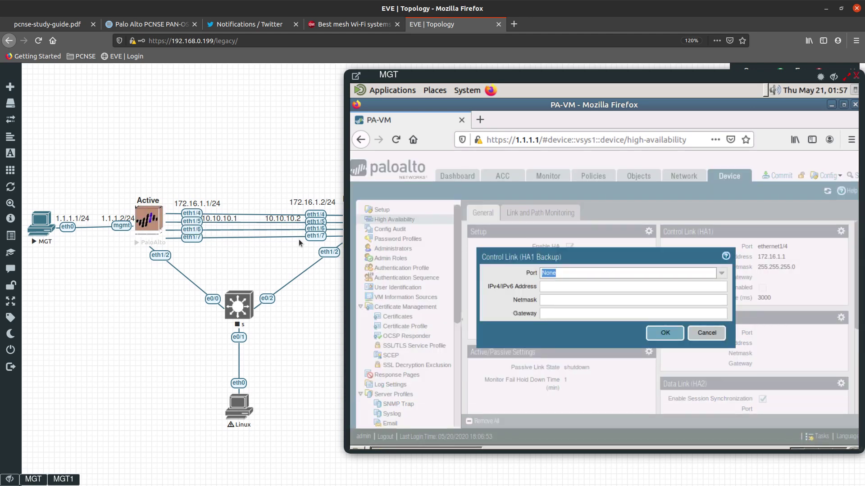
left_click(722, 273)
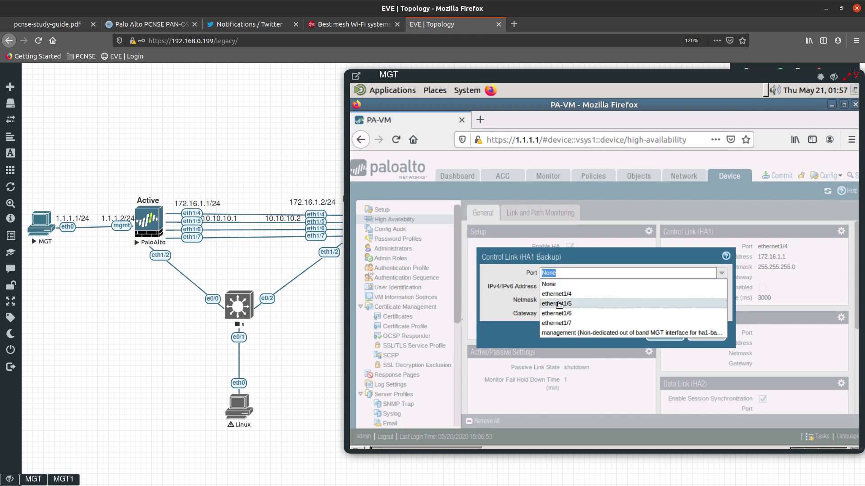
left_click(555, 313)
left_click(546, 287)
type("10.10.10.1")
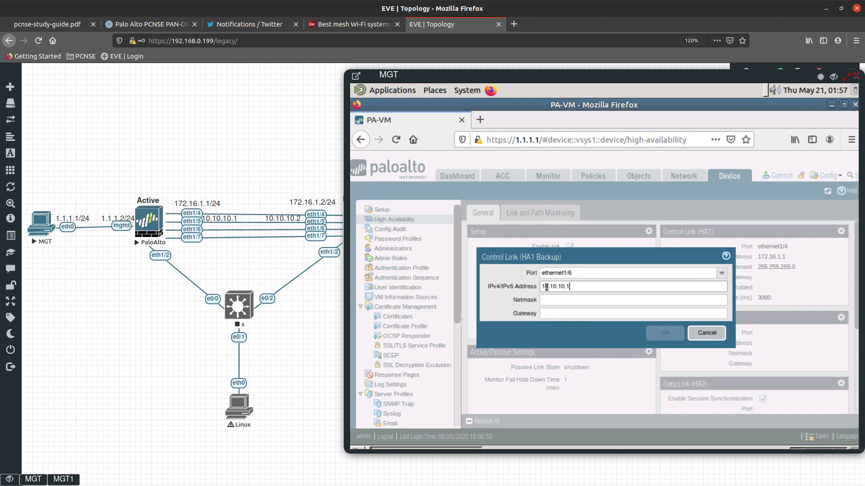
left_click(554, 301)
type("255")
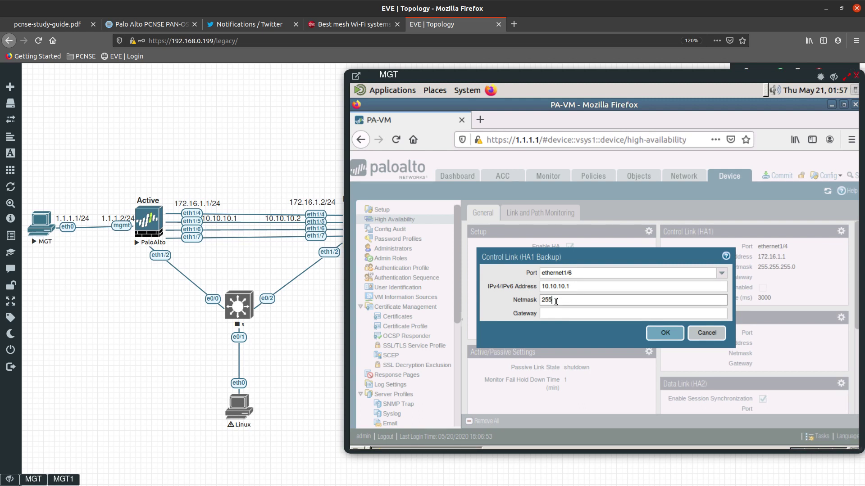
type(".255.255.0")
left_click(665, 333)
Assign port ethernet1/5 to the HA2 data link with ethernet as the transport.
scroll(721, 339, "down", 3)
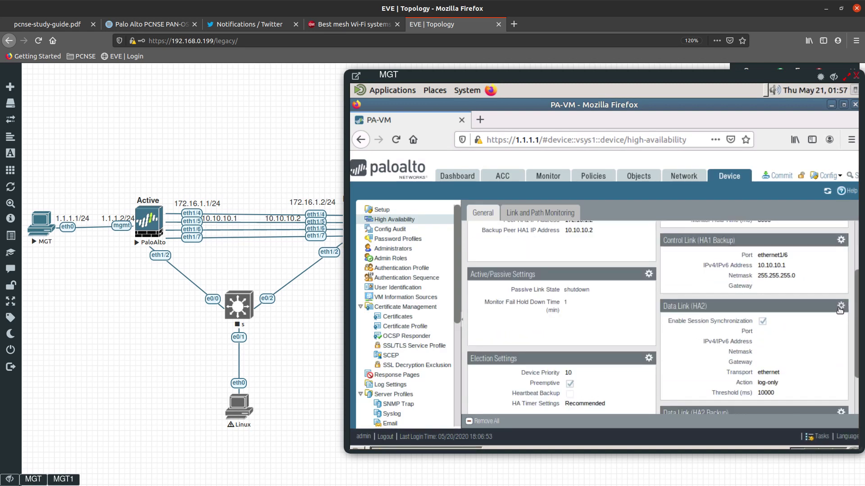
left_click(839, 306)
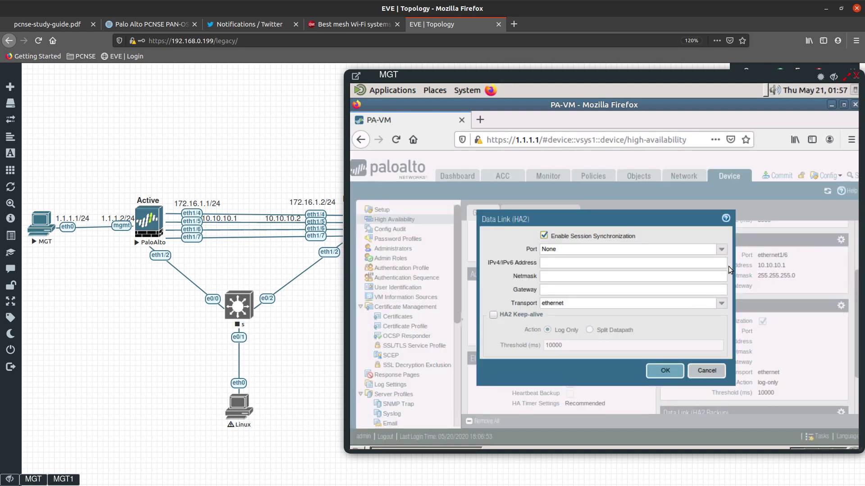
left_click(721, 250)
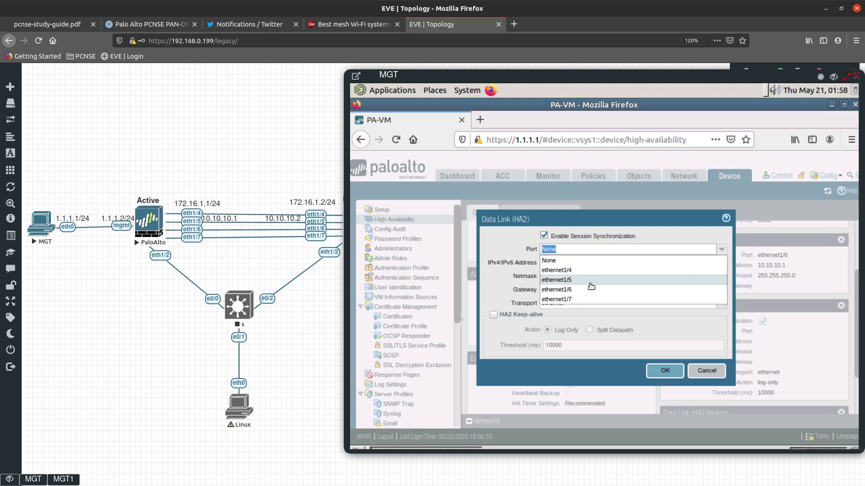
left_click(587, 280)
left_click(698, 265)
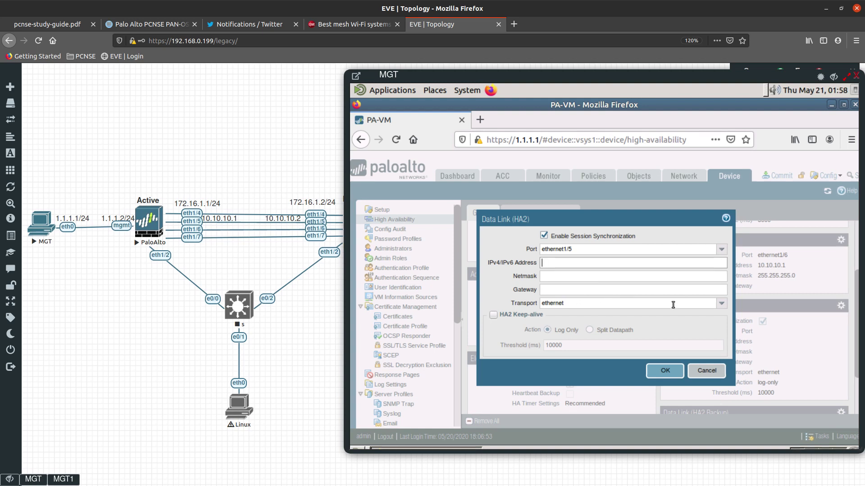
left_click(722, 303)
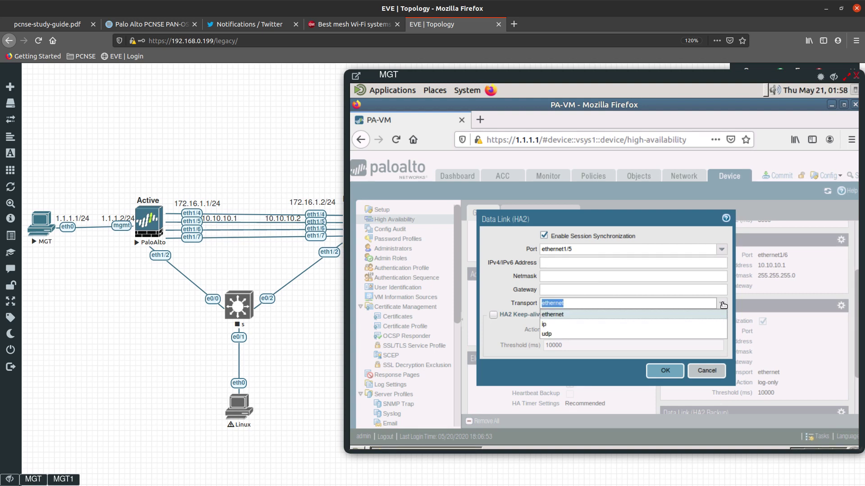
left_click(683, 315)
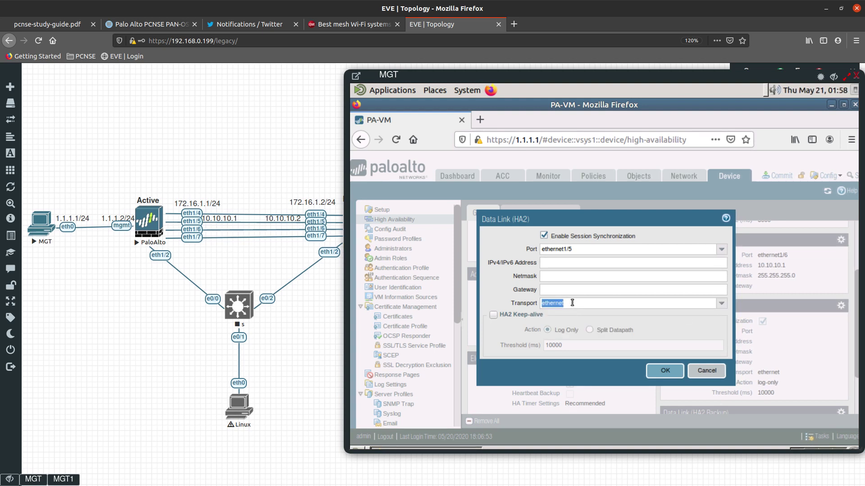
left_click(666, 370)
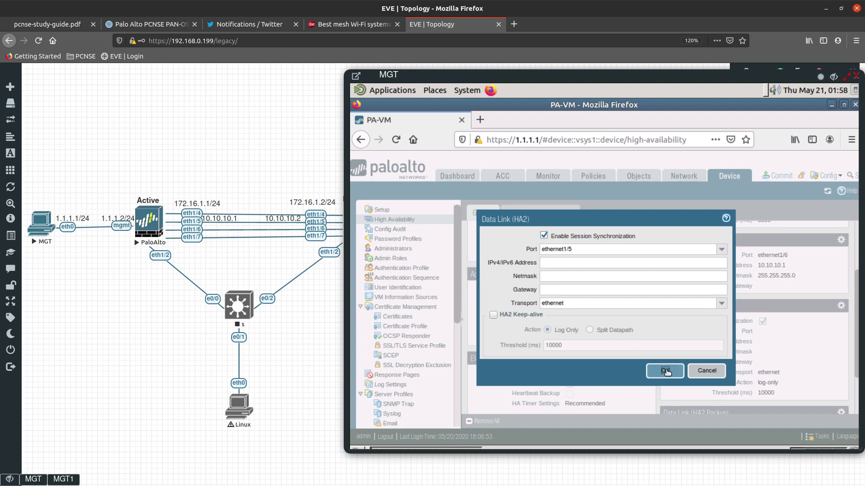
Assign port ethernet1/7 to the HA2 Backup data link.
scroll(720, 346, "down", 2)
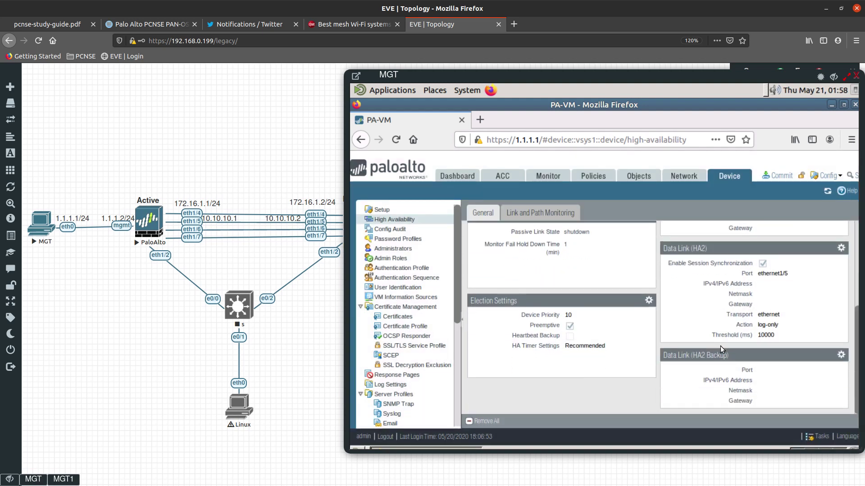
left_click(840, 355)
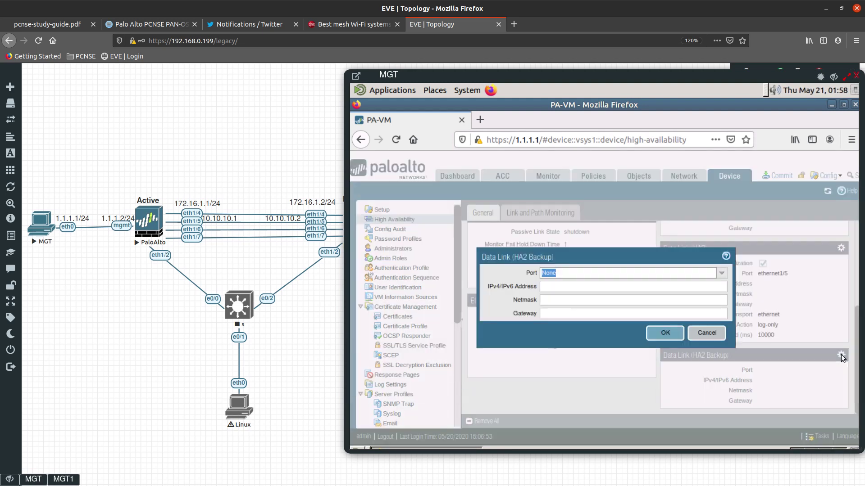
left_click(721, 278)
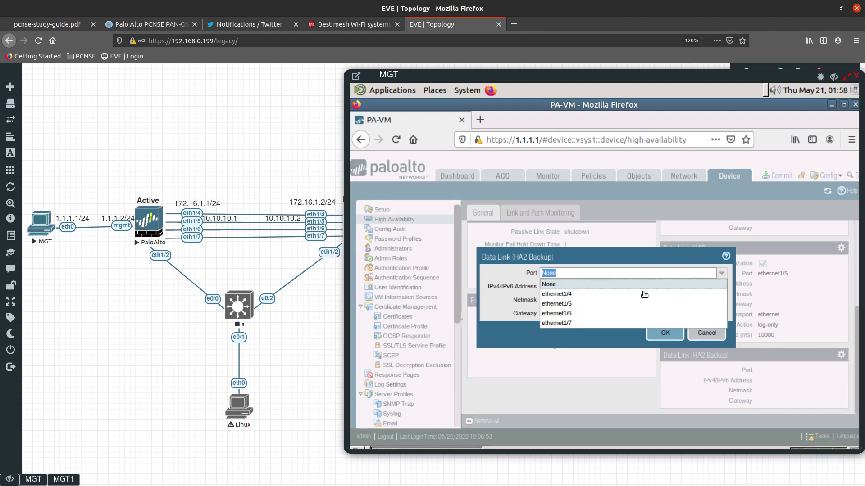
left_click(587, 320)
left_click(658, 334)
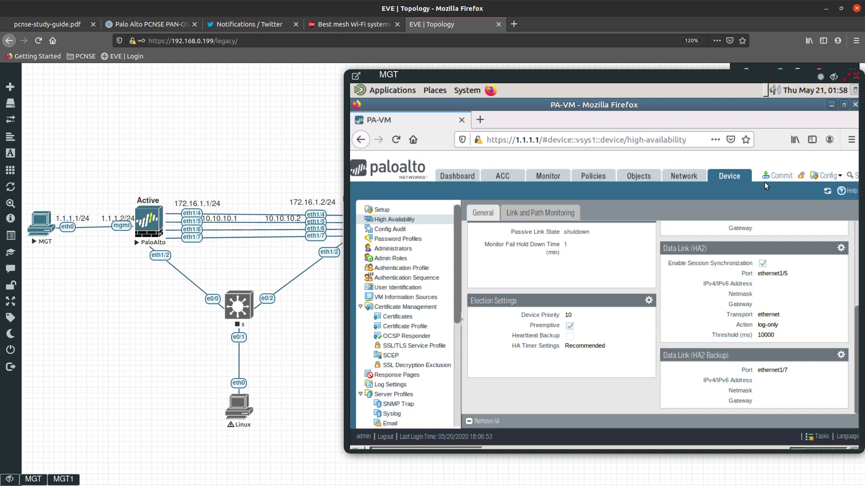
Commit all changes on the active firewall and dismiss the commit status.
left_click(776, 175)
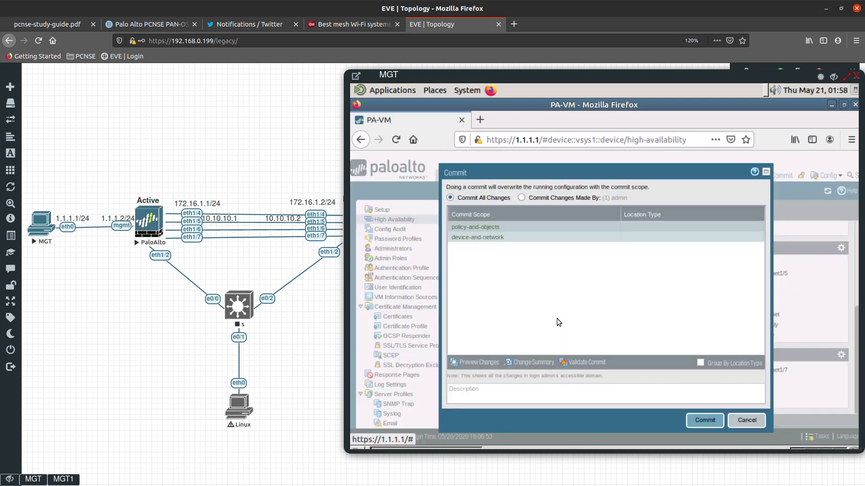
left_click(705, 420)
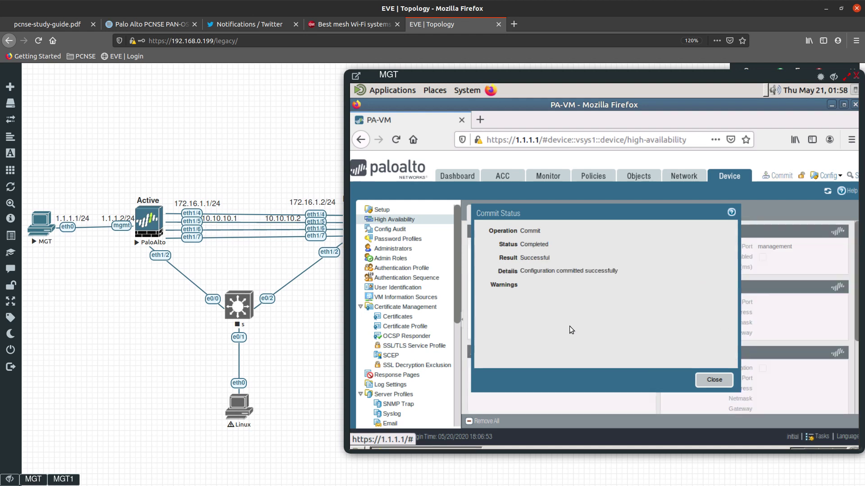
left_click(714, 380)
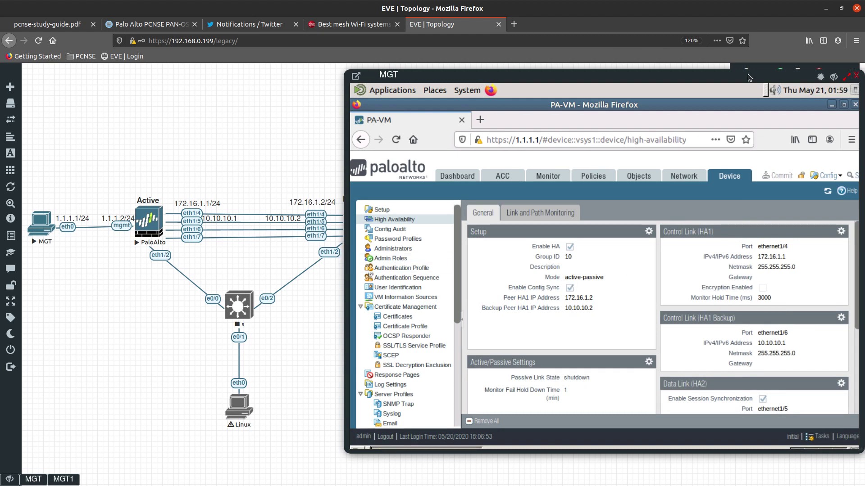
Switch to the passive firewall's MGT1 console, enlarge its window and check the interface types of its Ethernet ports.
left_click(834, 79)
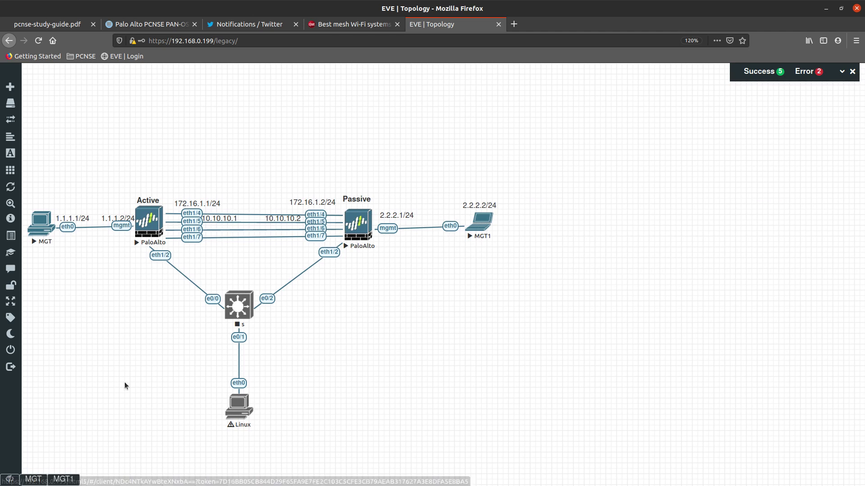
left_click(66, 480)
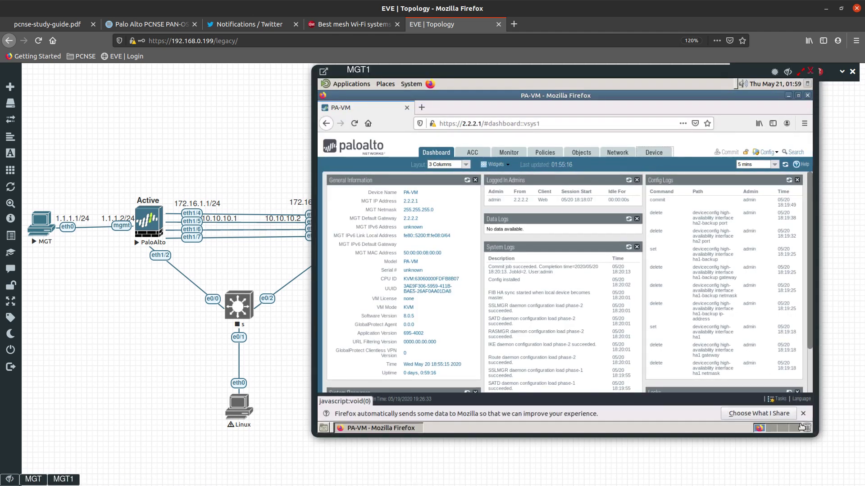
left_click_drag(811, 434, 836, 462)
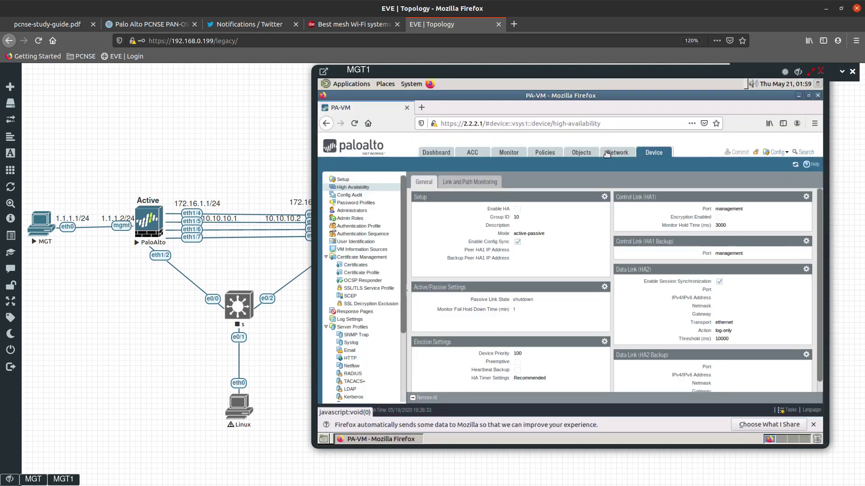
left_click(607, 154)
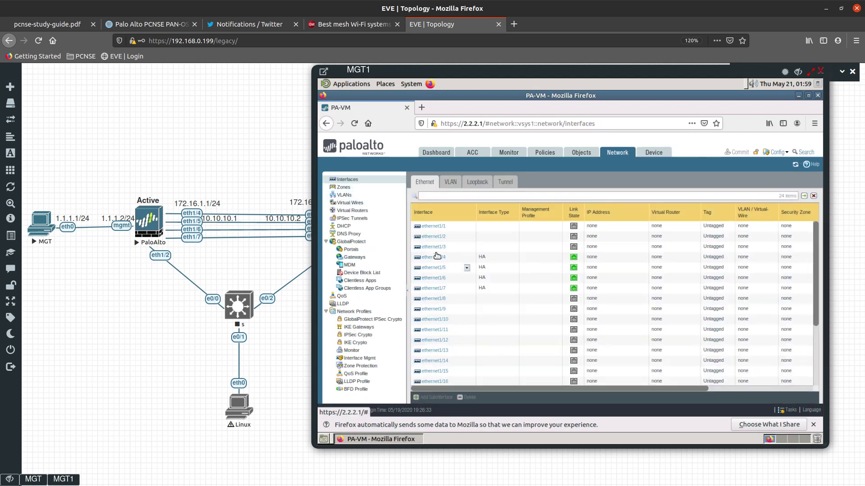
Enable HA in the passive firewall's high availability setup with peer HA1 address 172.16.1.1 and backup peer HA1 address 10.10.10.1.
left_click(650, 152)
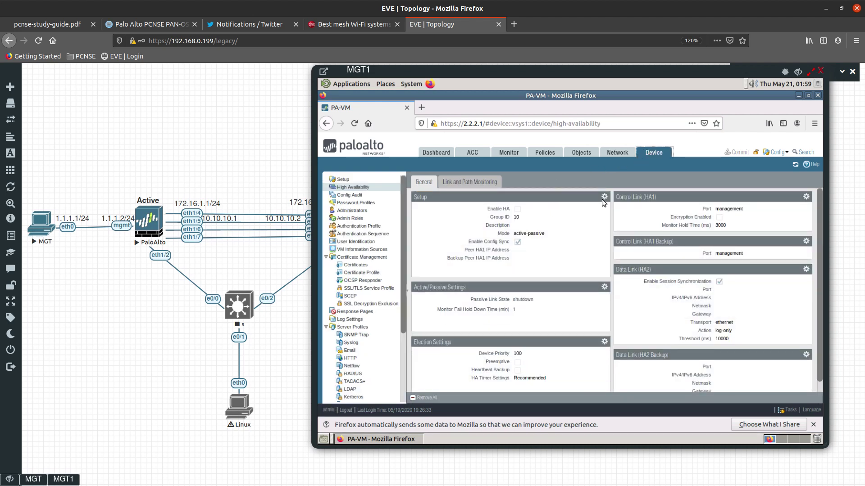
left_click(604, 196)
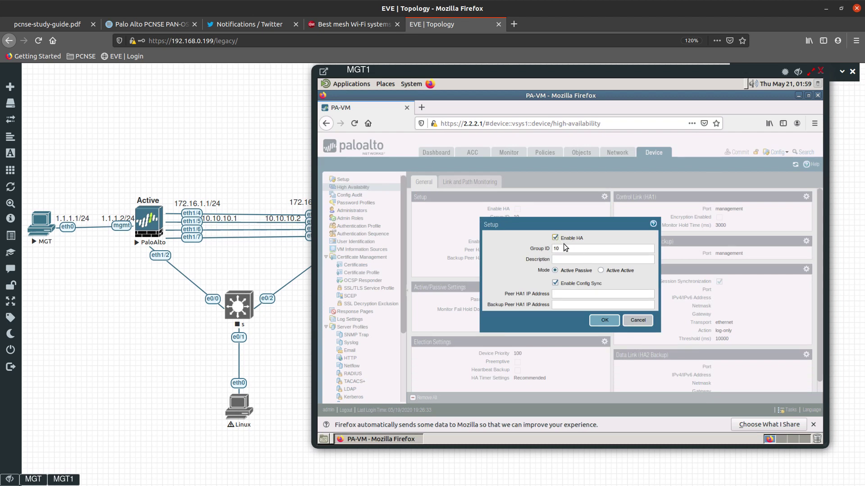
left_click_drag(568, 249, 544, 250)
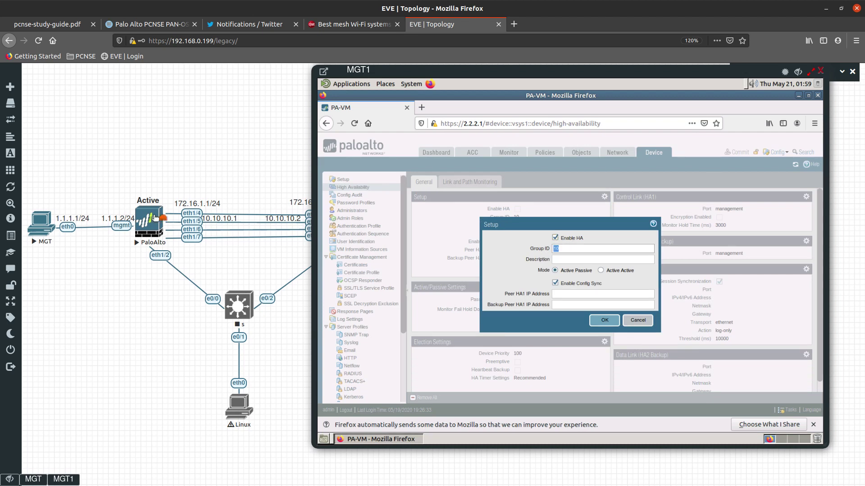
left_click(574, 250)
left_click(560, 295)
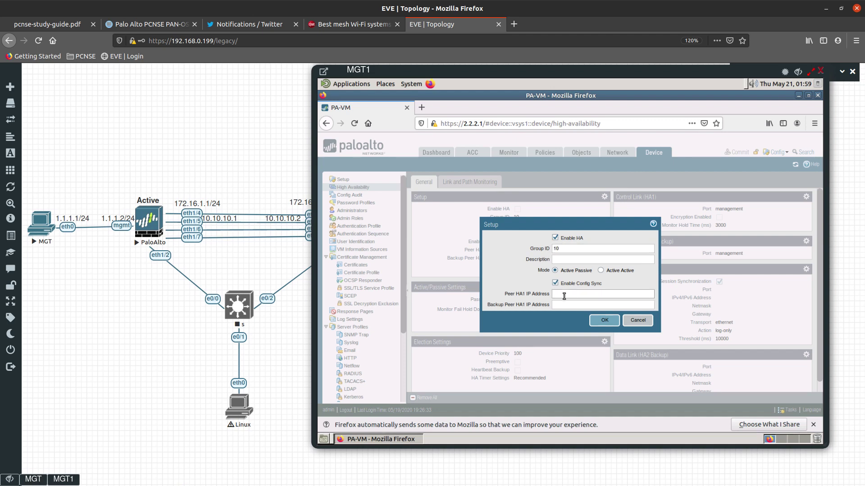
type("172.16.1.1")
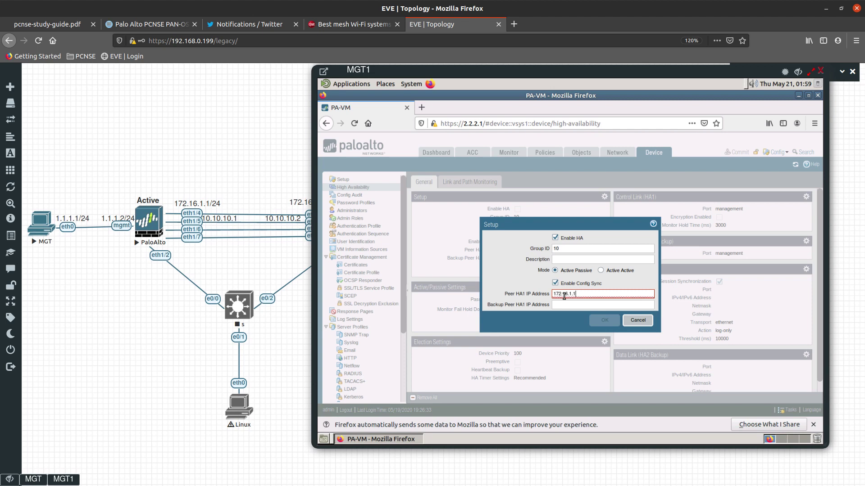
left_click(565, 303)
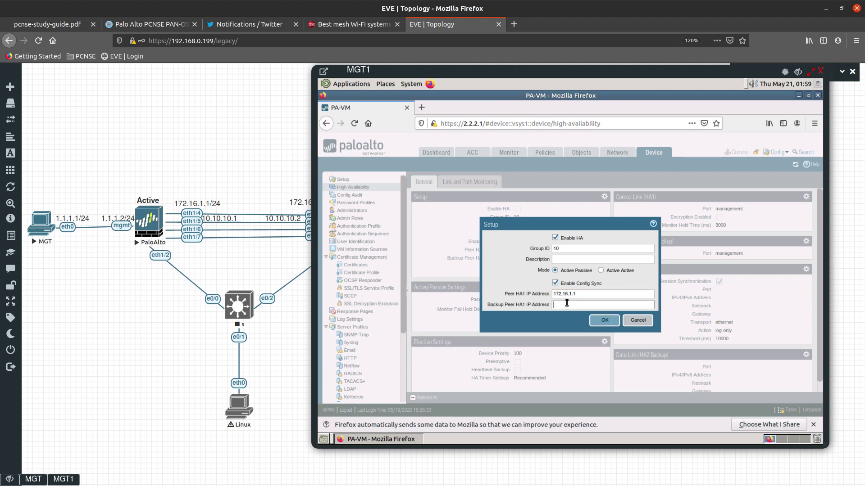
type("10.10.10.1")
left_click(601, 321)
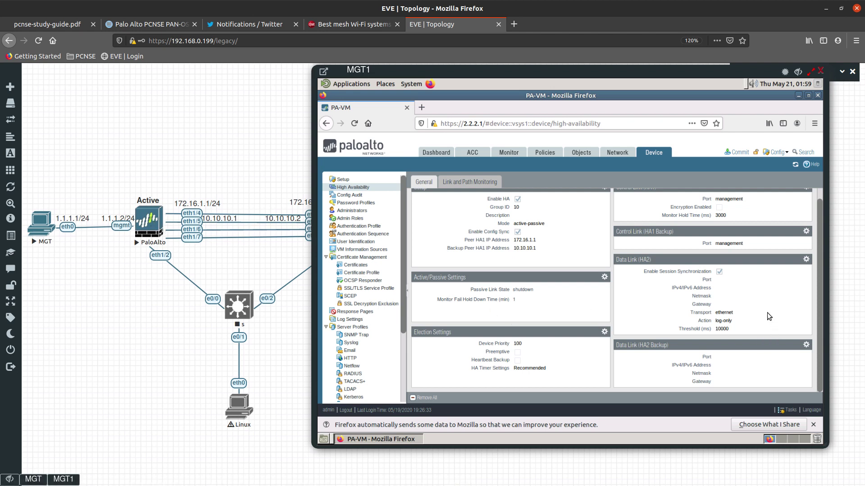
Configure the HA1 control link on port ethernet1/4 with IP address 172.16.1.2 and netmask 255.255.255.0.
scroll(775, 284, "up", 1)
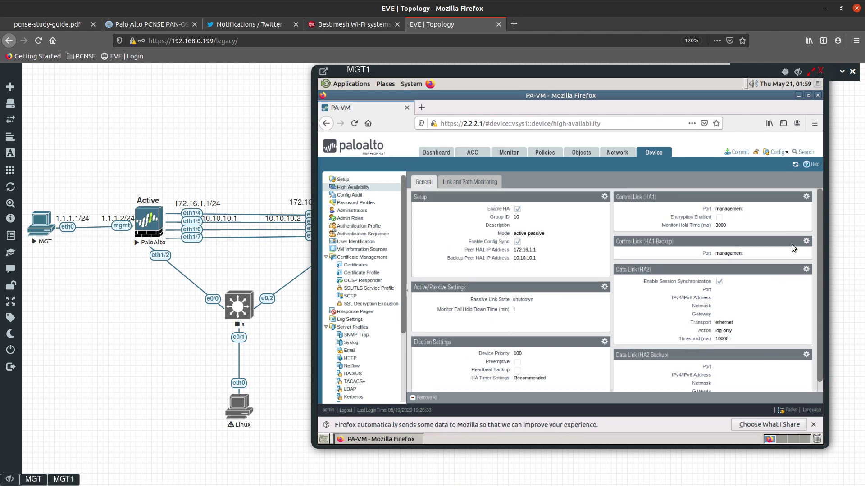
left_click(805, 197)
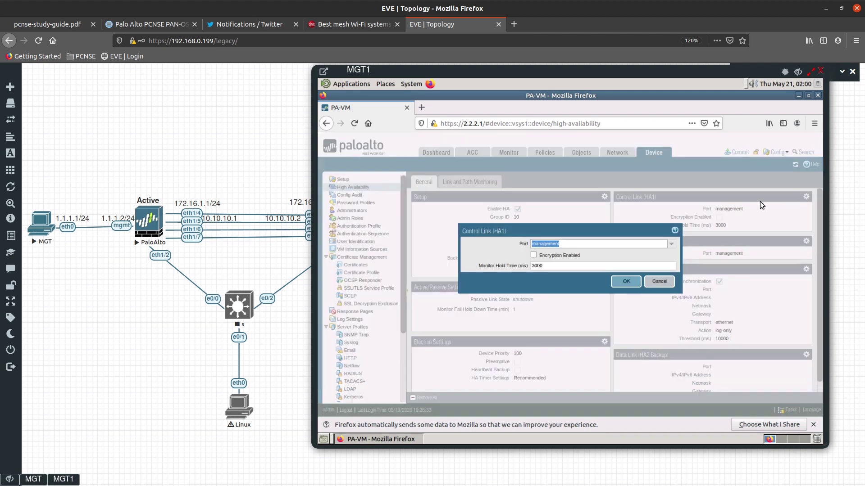
left_click(671, 244)
left_click(578, 253)
left_click(612, 256)
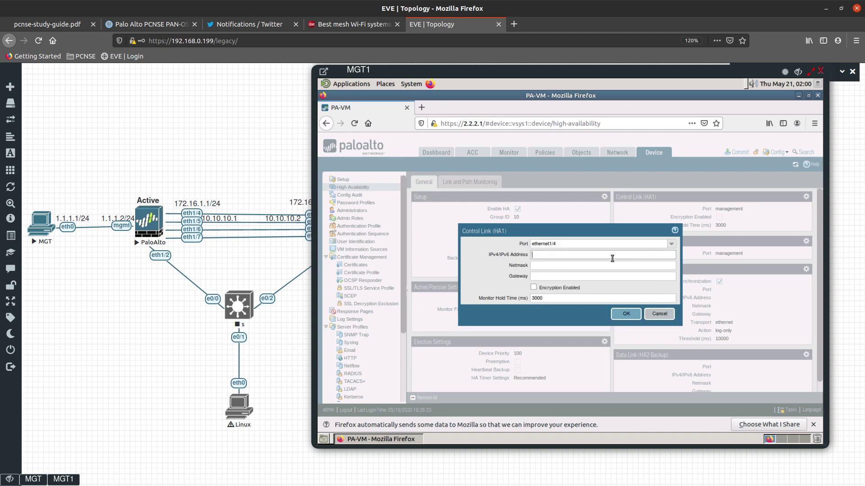
type("172.16.1.2")
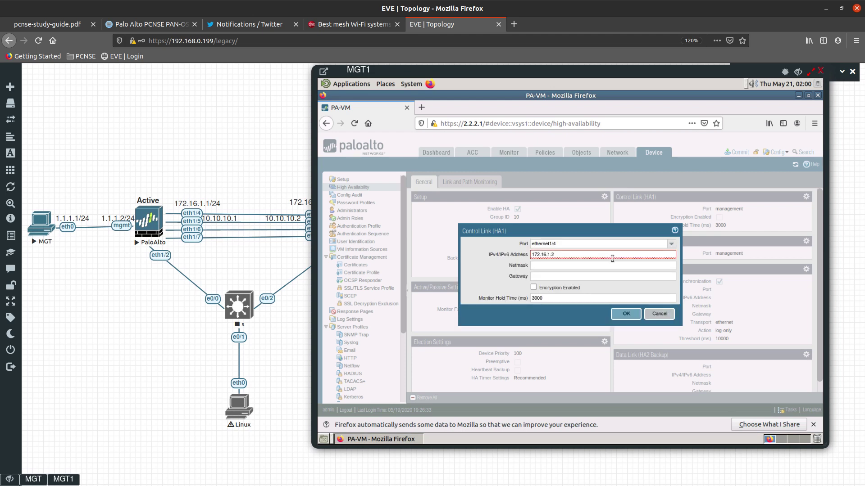
left_click(598, 266)
type("1255")
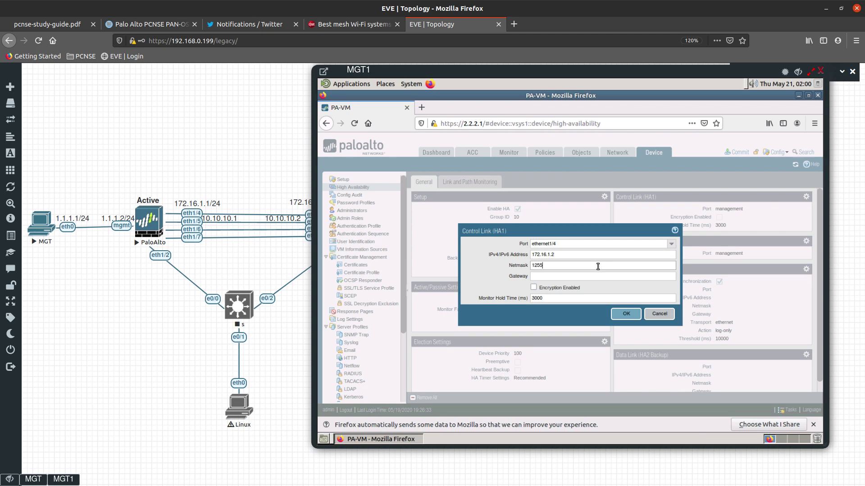
key("BackSpace")
key("BackSpace")
type("255.255.255.0")
key("Tab")
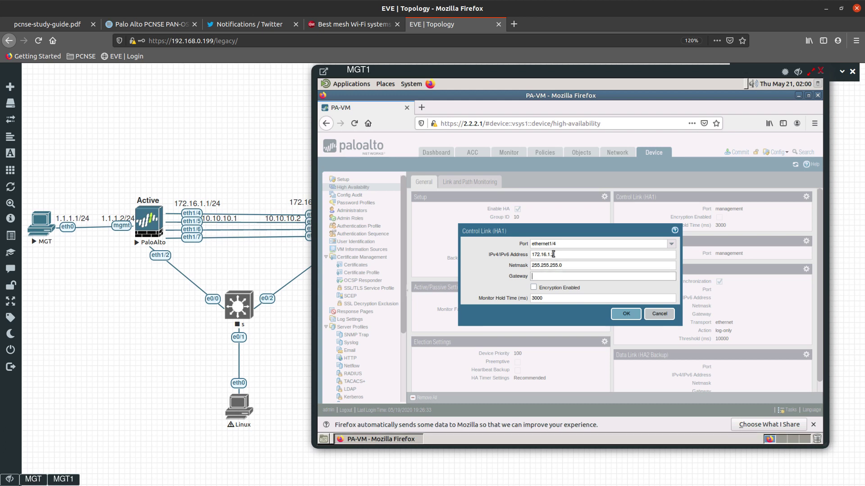
left_click(614, 316)
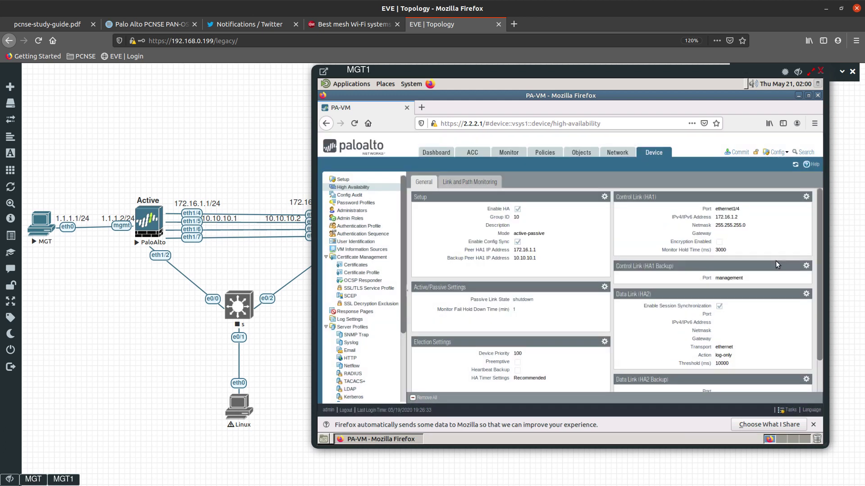
Configure the HA1 Backup control link on port ethernet1/6 with IP address 10.10.10.2 and netmask 255.255.255.0.
left_click(804, 267)
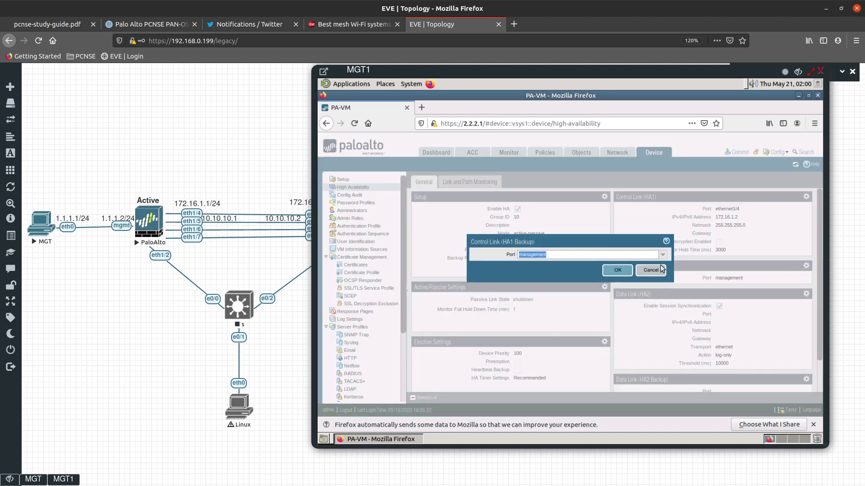
left_click(663, 255)
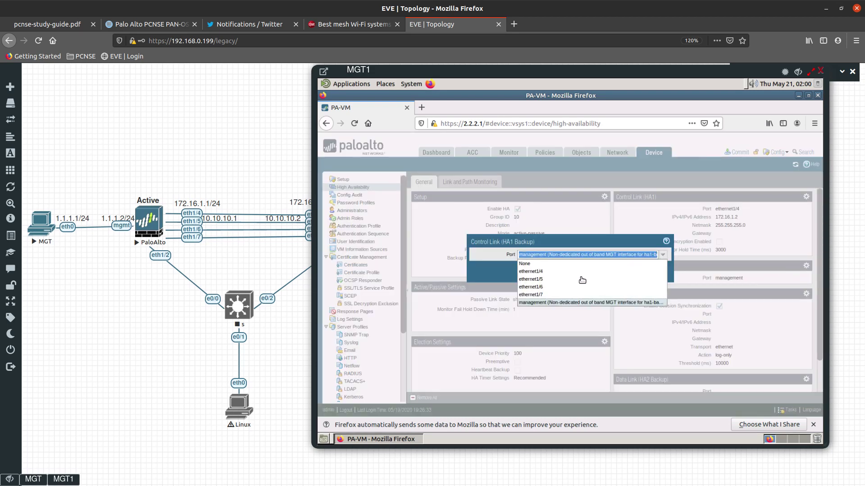
left_click(550, 288)
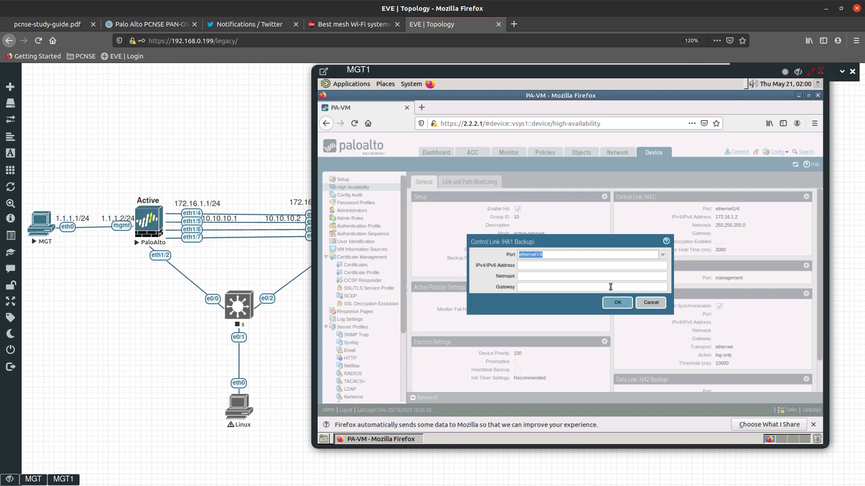
left_click(594, 265)
type("10.1")
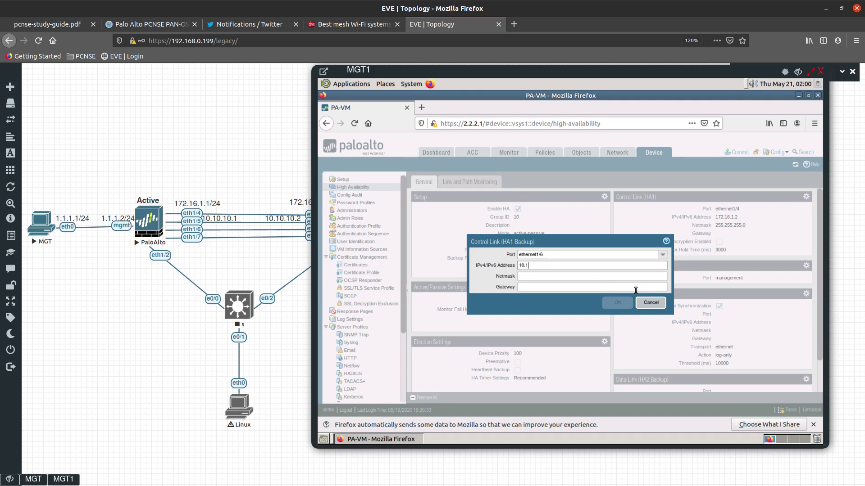
type("0.10.2")
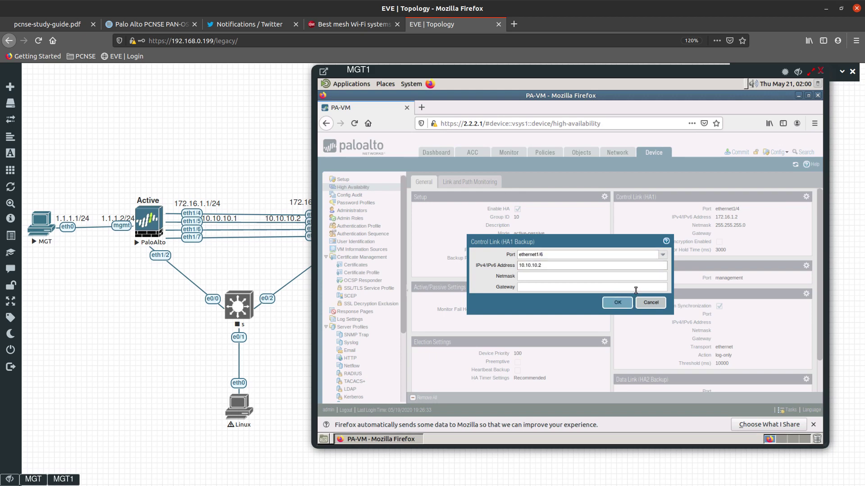
left_click(615, 277)
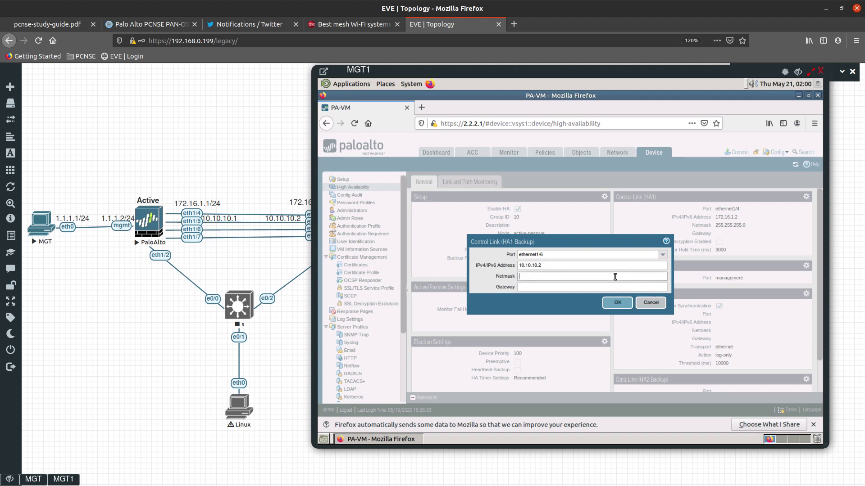
type("255.255.255.0")
left_click(620, 302)
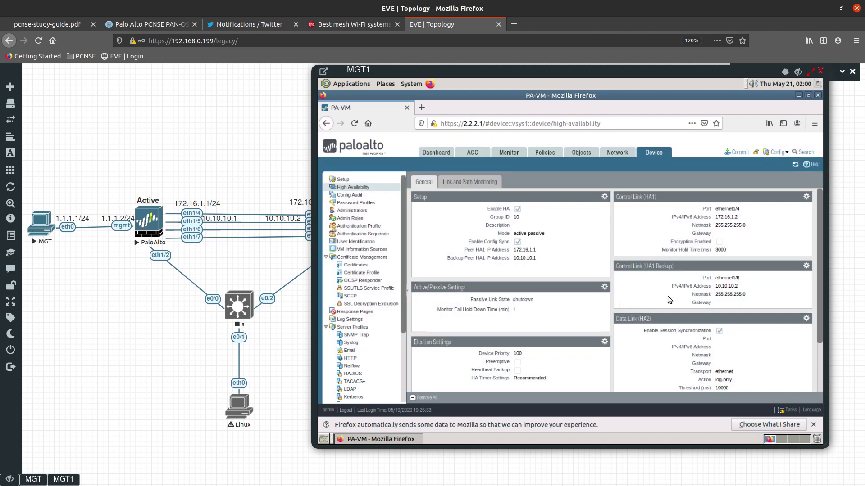
Assign port ethernet1/5 to the passive firewall's HA2 data link.
scroll(675, 294, "down", 3)
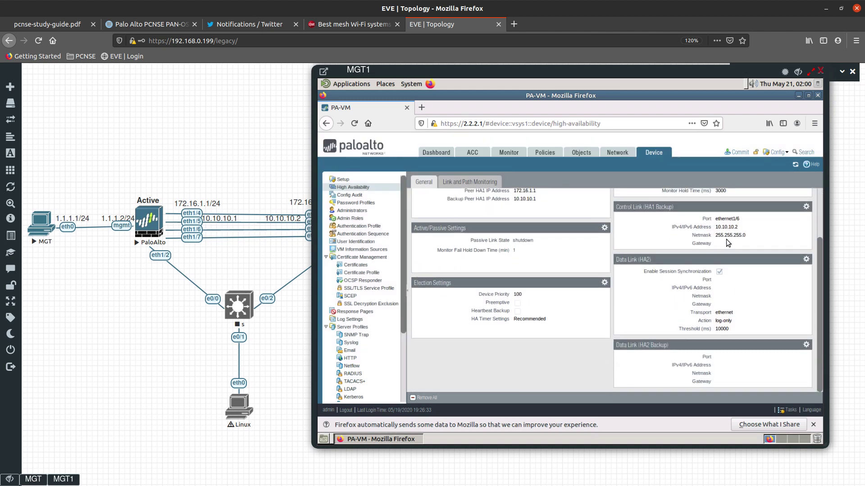
left_click(806, 259)
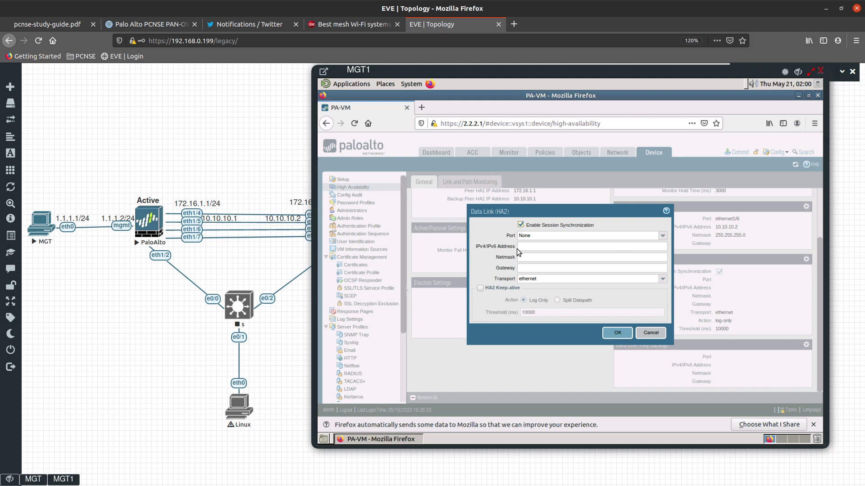
left_click(644, 236)
left_click(544, 260)
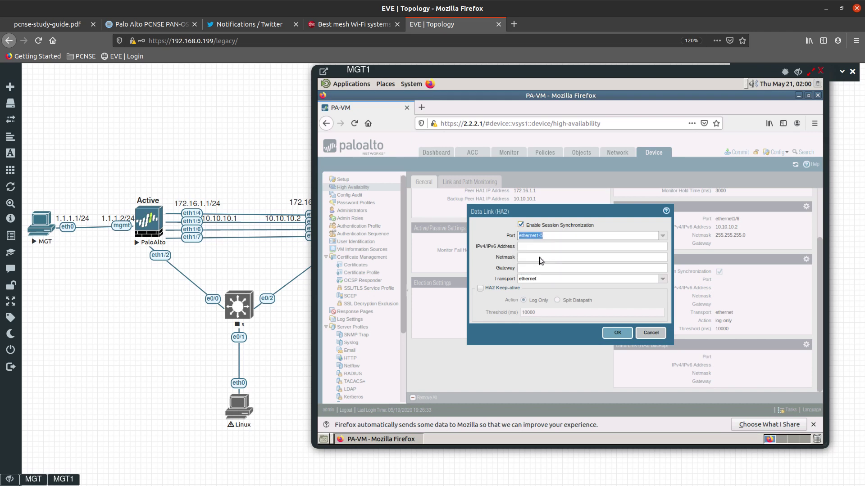
left_click(618, 333)
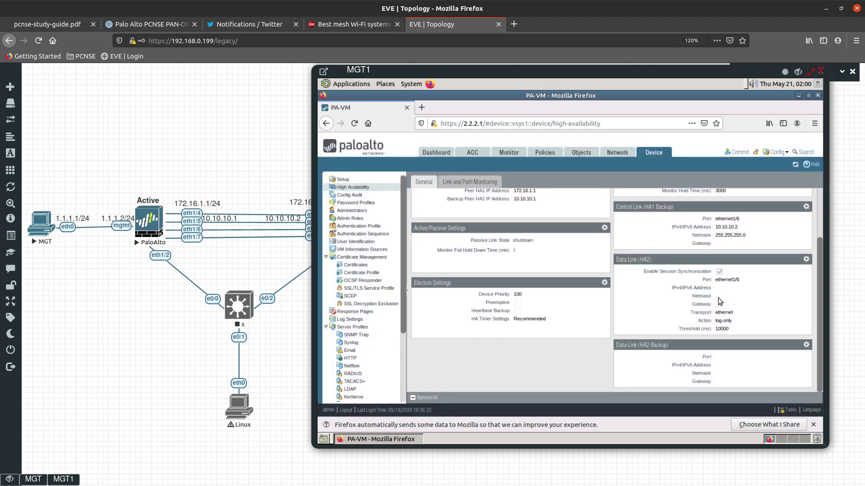
Assign port ethernet1/7 to the passive firewall's HA2 Backup data link.
left_click(805, 345)
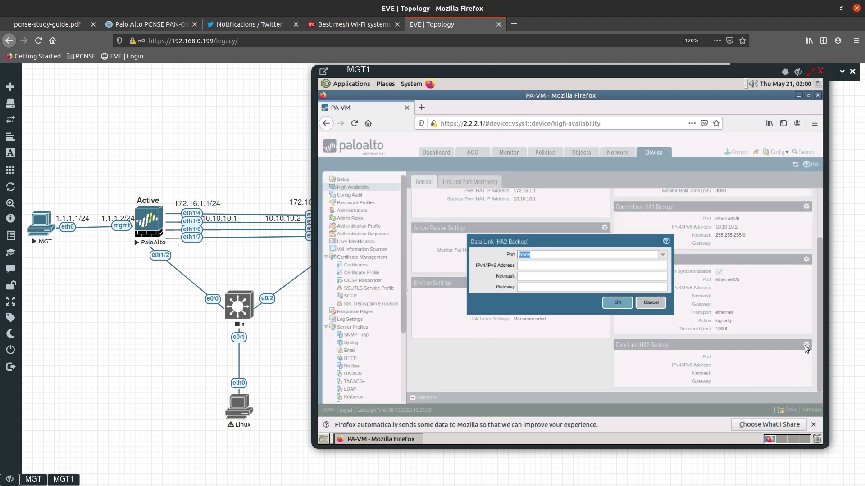
left_click(663, 255)
left_click(581, 295)
left_click(616, 302)
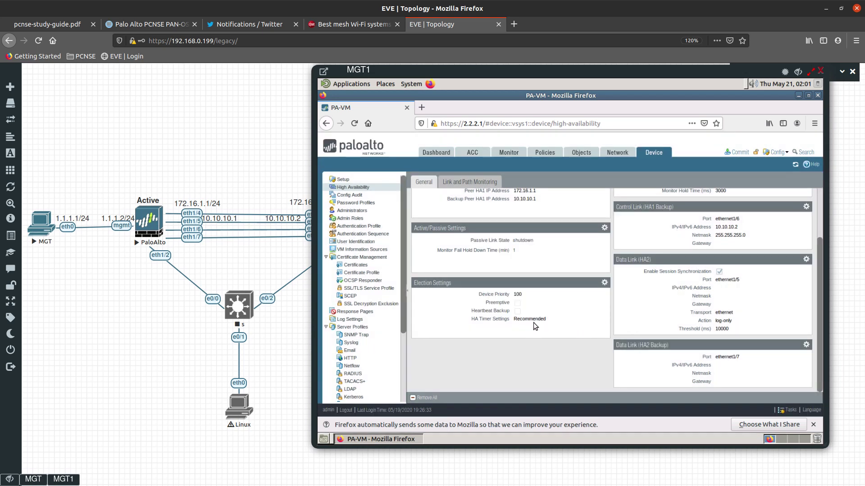
Commit all changes on the passive firewall and dismiss the commit status once the commit completes.
scroll(542, 319, "up", 5)
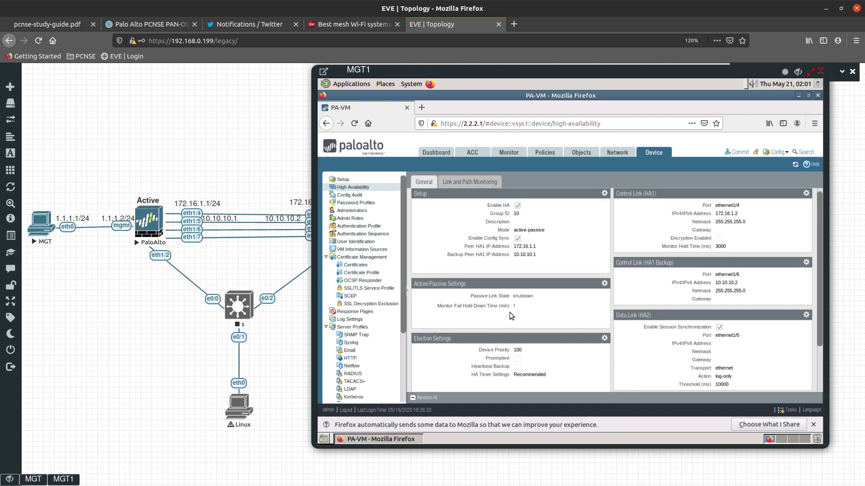
left_click(738, 152)
left_click(643, 373)
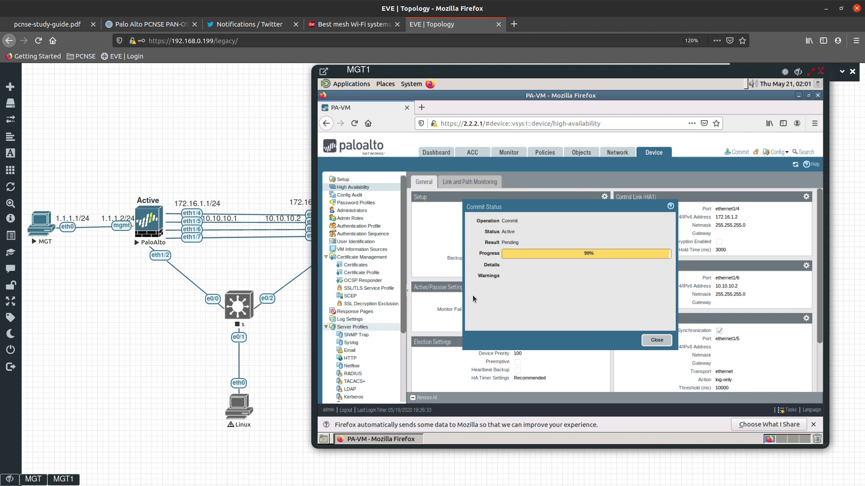
left_click_drag(513, 77, 546, 73)
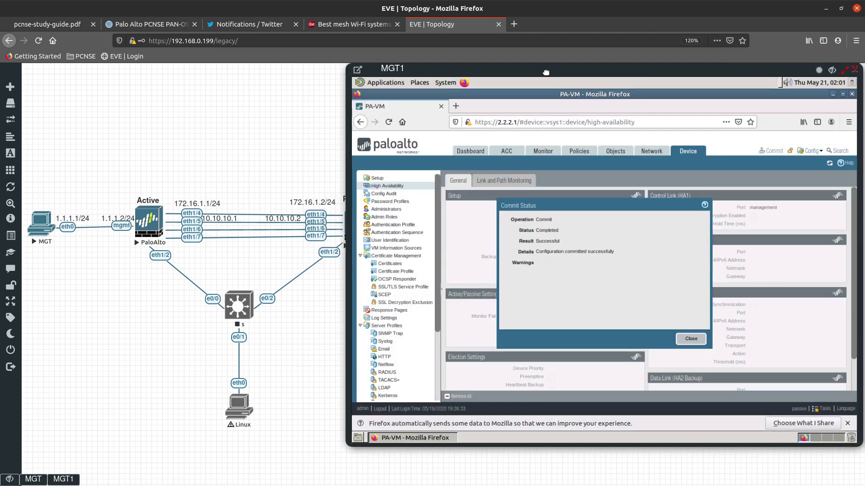
left_click(692, 339)
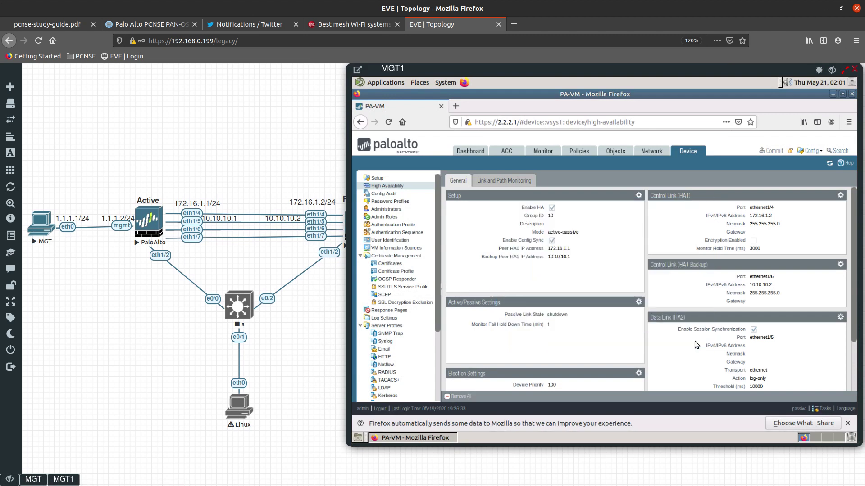
Switch to the active firewall's MGT console, hide the MGT1 console and move the MGT window clear of the topology.
left_click(39, 480)
left_click_drag(475, 77, 160, 86)
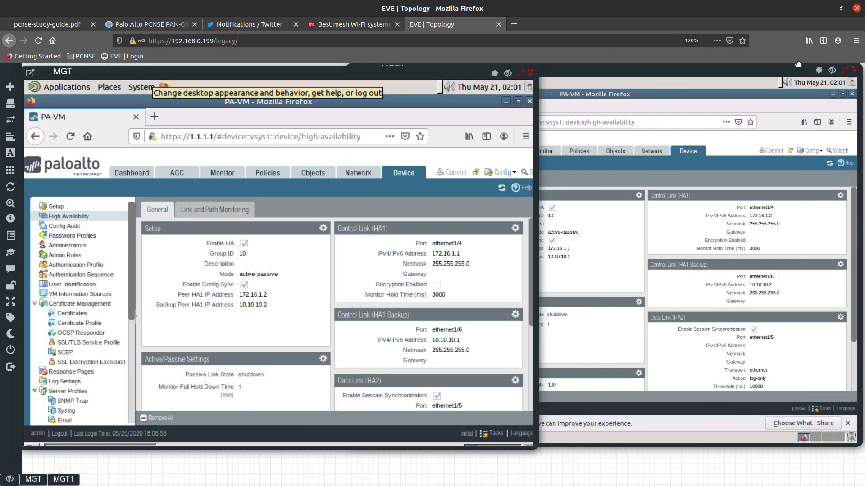
left_click(835, 74)
left_click_drag(334, 75, 686, 72)
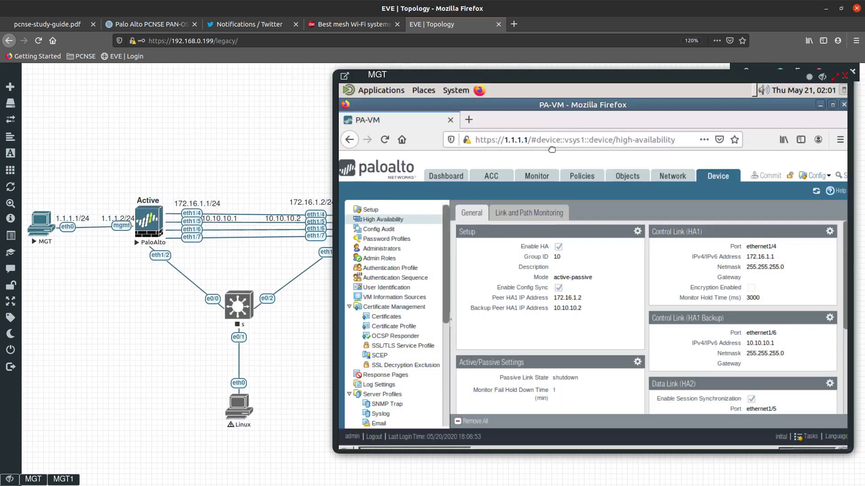
Add the High Availability system widget to the active firewall's dashboard and bring it into view.
left_click(452, 179)
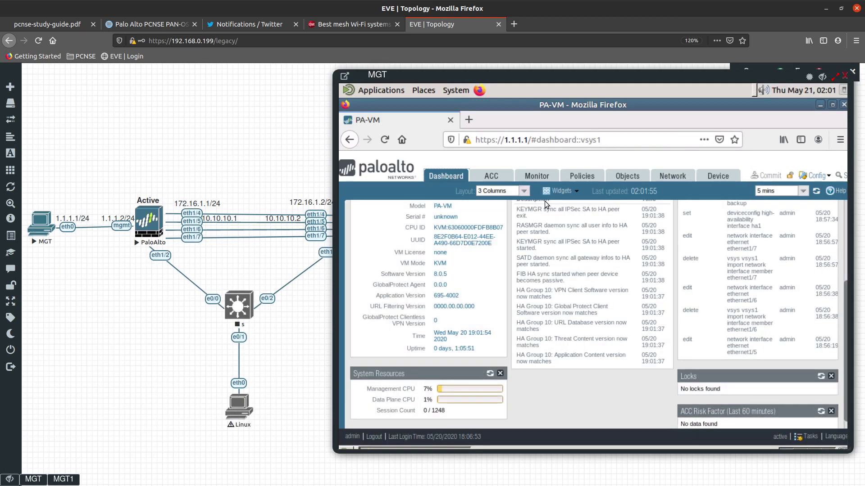
left_click(562, 191)
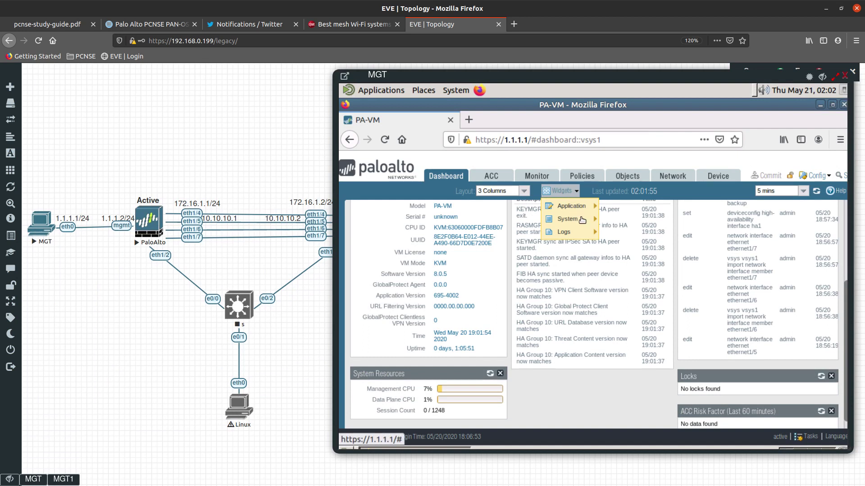
mouse_move(584, 223)
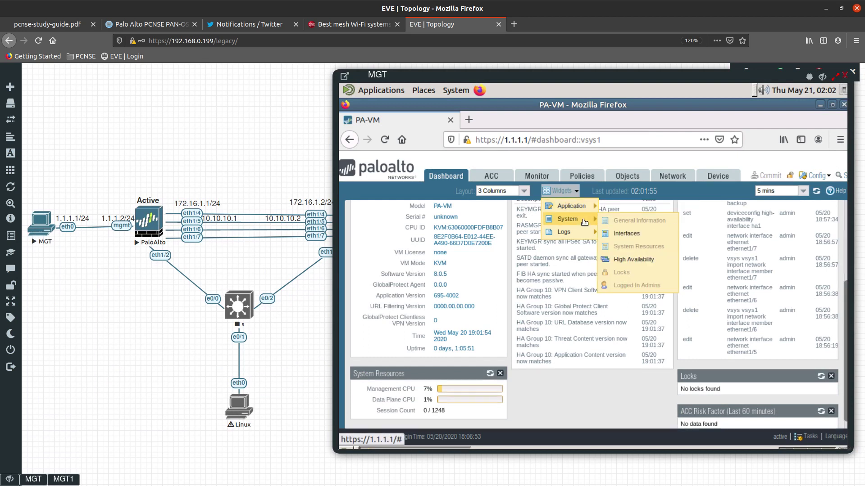
left_click(634, 260)
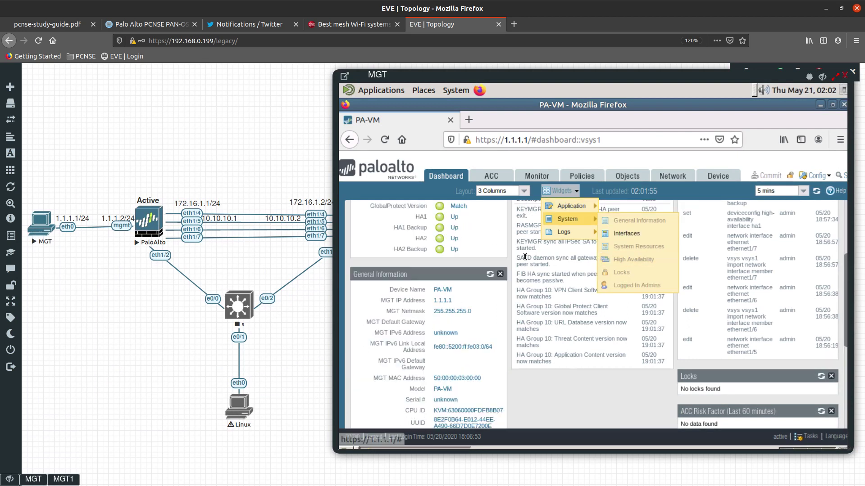
scroll(515, 313, "up", 3)
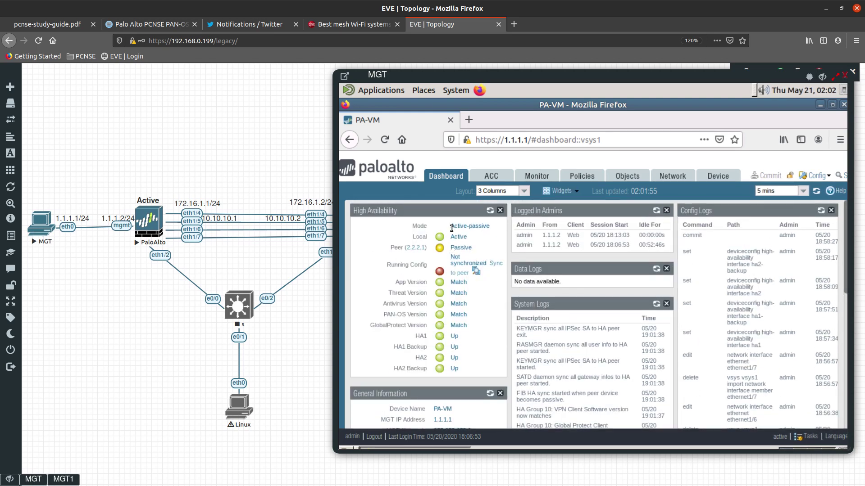
Check the HA mode and the local and peer states, and overwrite the HA peer's running configuration with the active firewall's.
left_click_drag(450, 226, 490, 226)
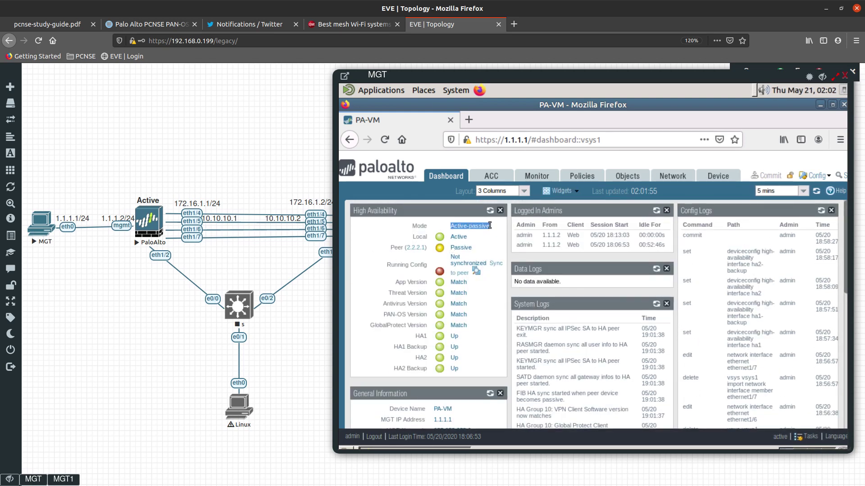
double_click(459, 237)
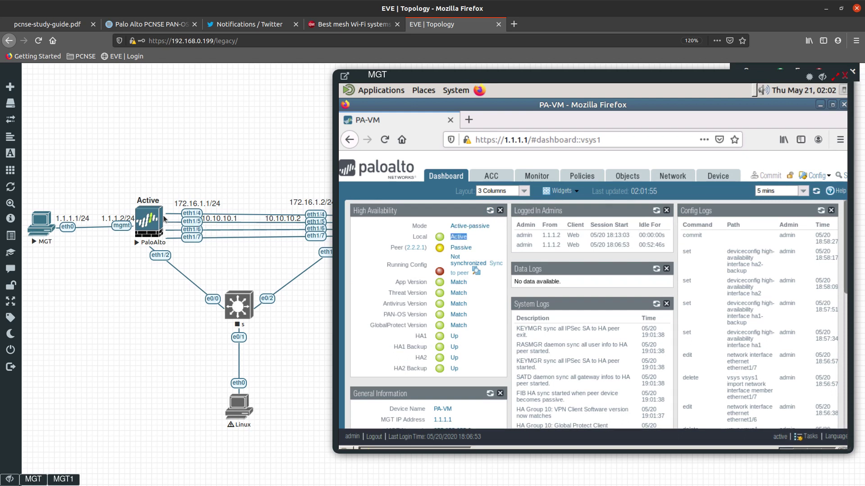
double_click(456, 247)
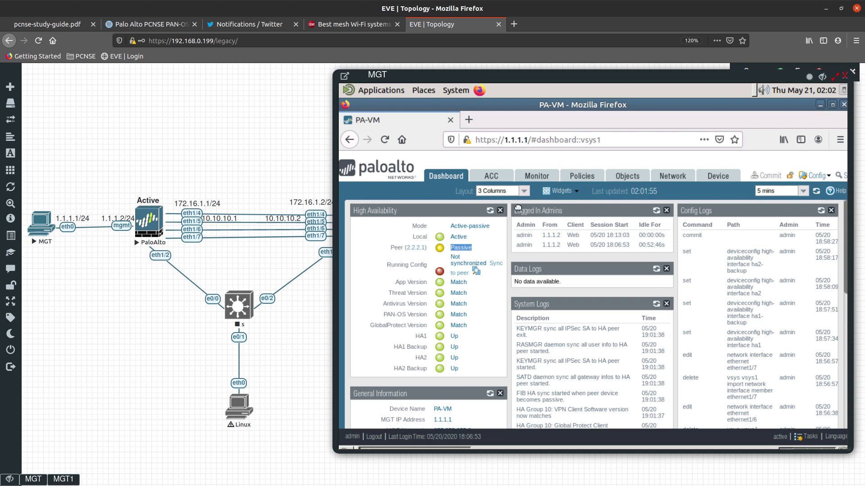
left_click(497, 266)
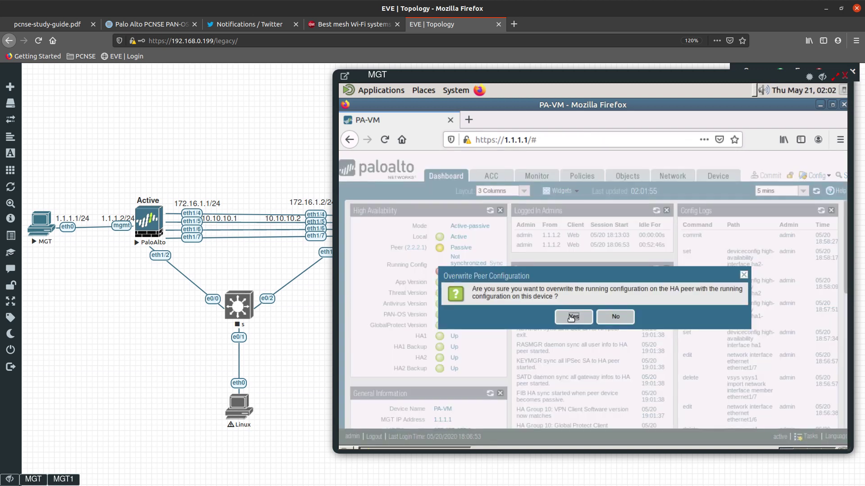
left_click(572, 317)
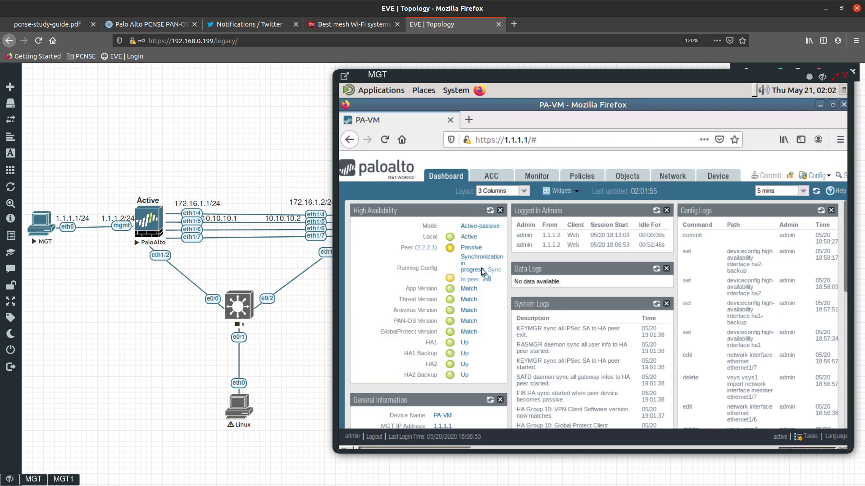
Examine the active firewall's system logs for HA synchronization events and return to its dashboard to check the running config status.
left_click(536, 175)
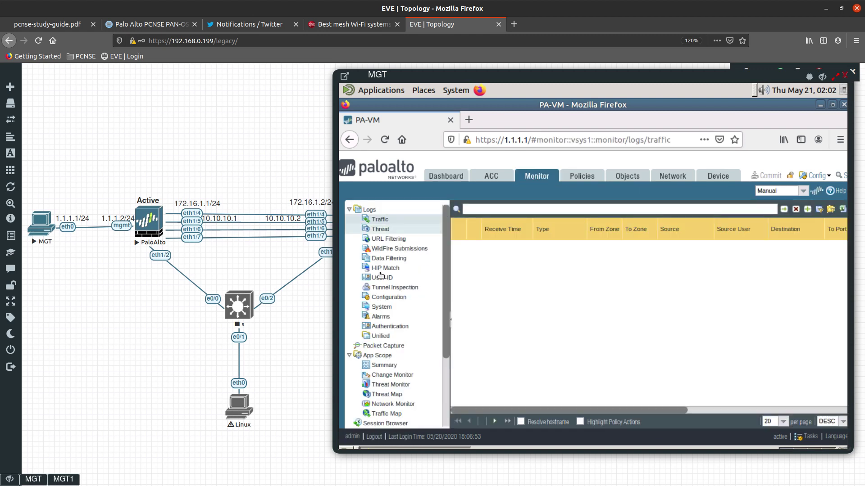
left_click(391, 308)
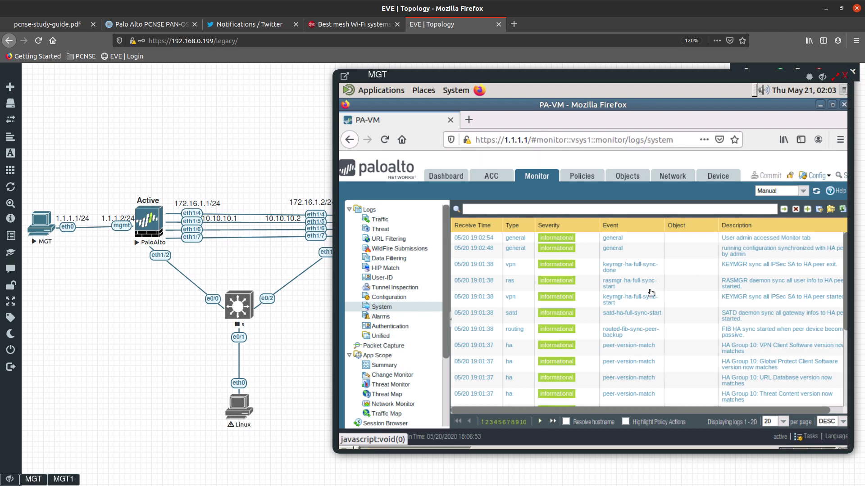
scroll(646, 312, "down", 5)
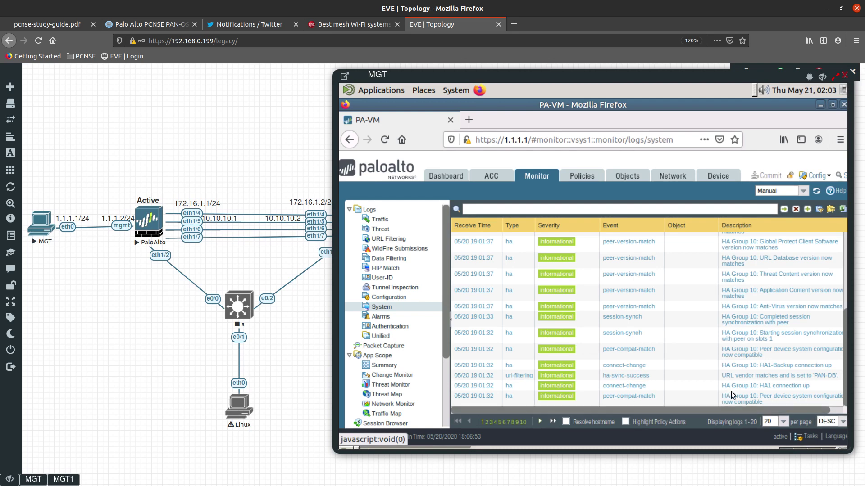
scroll(689, 330, "up", 3)
left_click(455, 177)
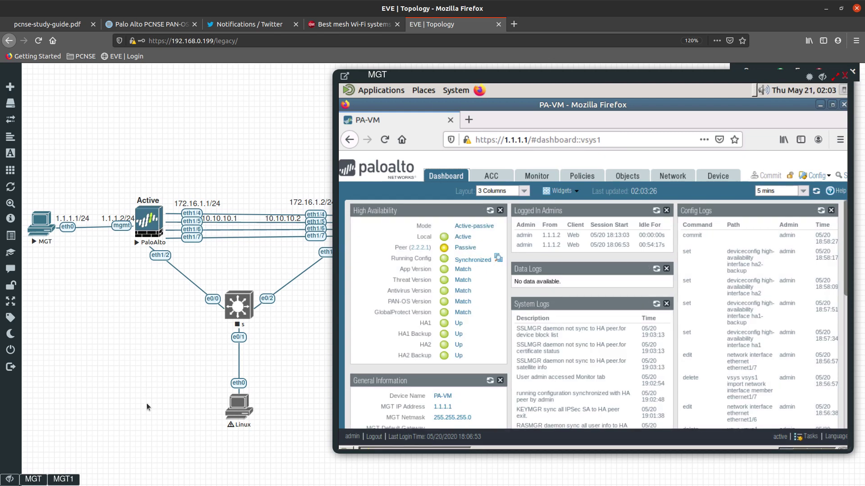
Switch to the MGT1 console, add the High Availability widget to the passive firewall's dashboard and check the peer state.
left_click(64, 479)
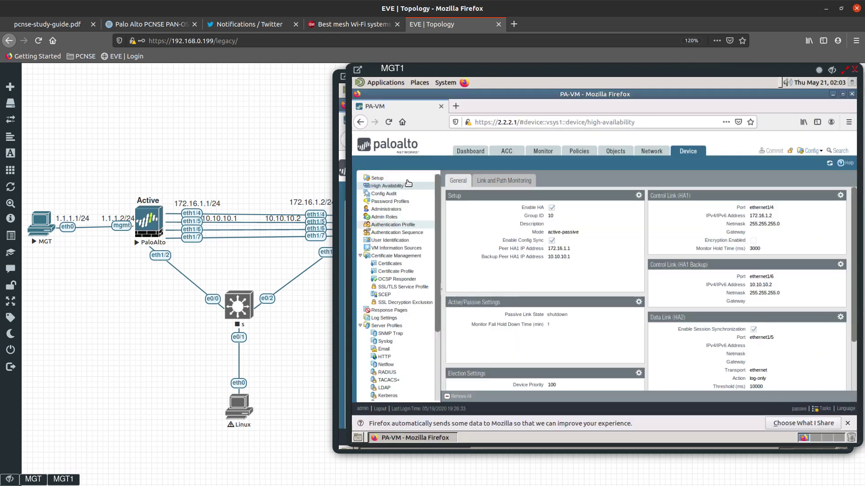
left_click(471, 151)
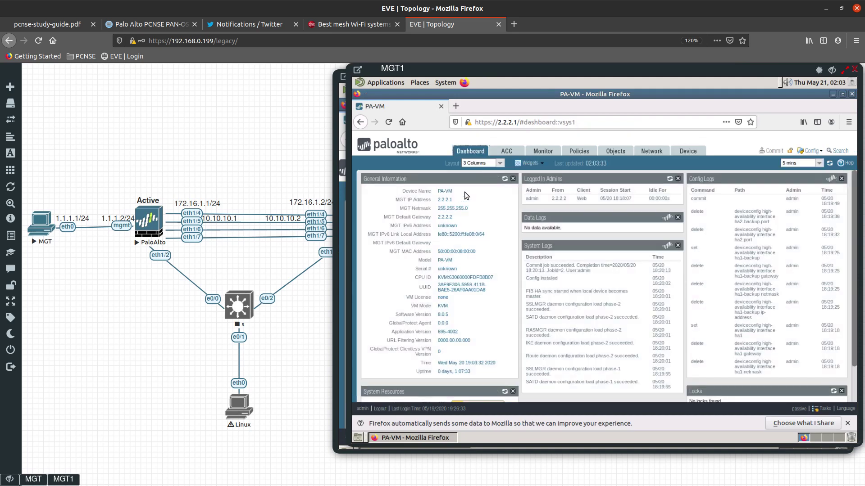
left_click(530, 163)
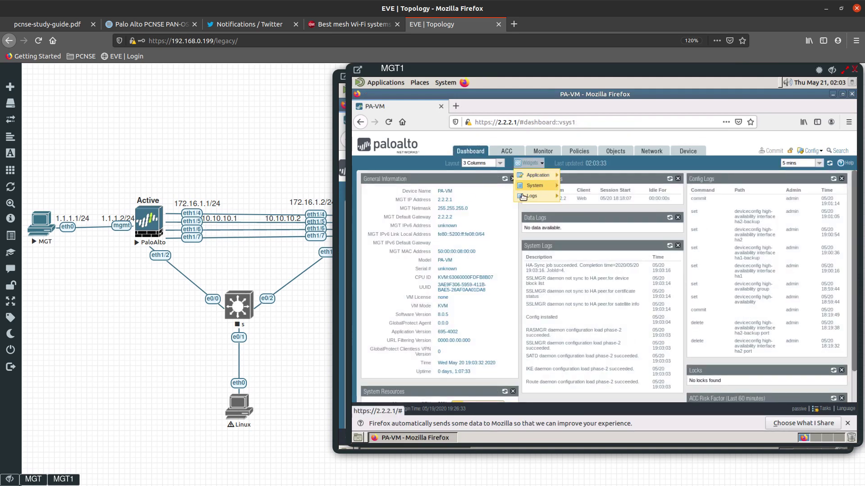
mouse_move(536, 186)
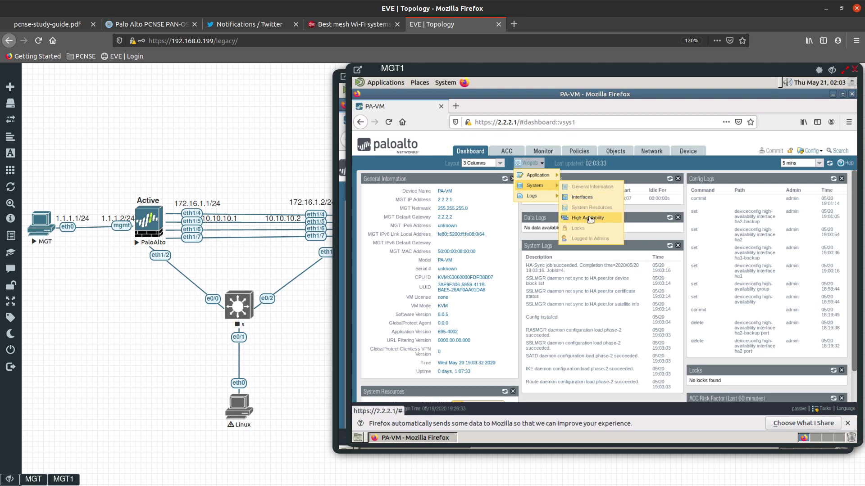
left_click(588, 217)
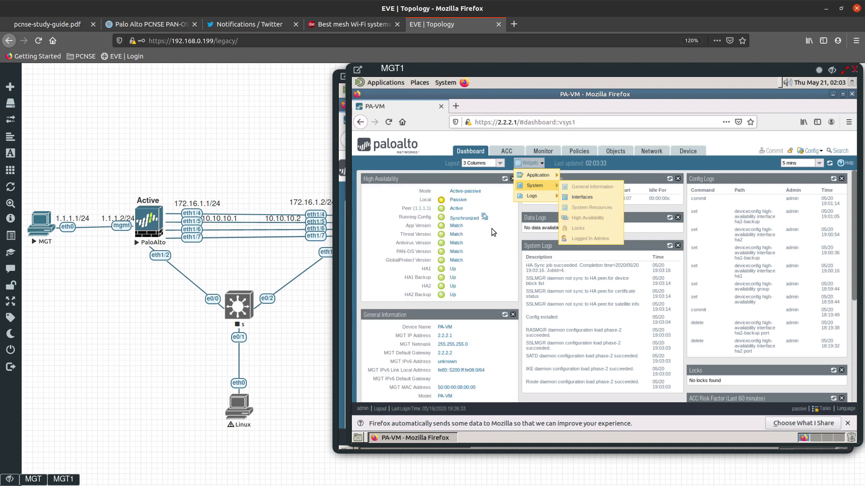
left_click(458, 205)
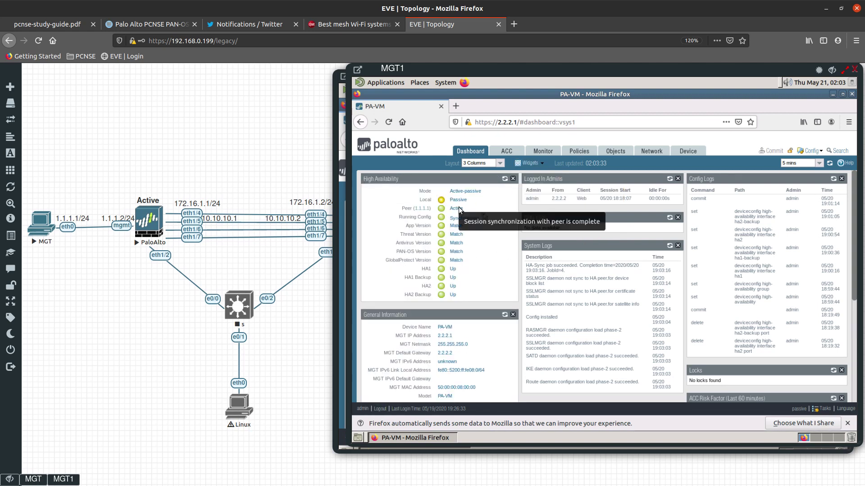
double_click(458, 210)
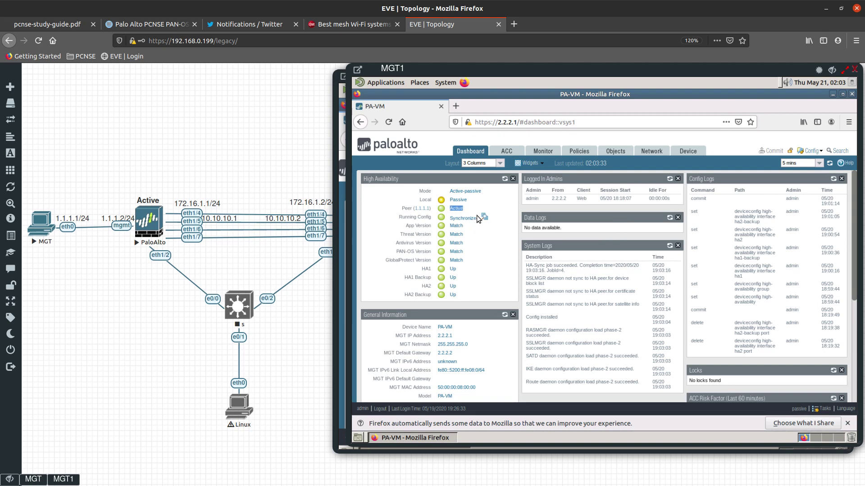
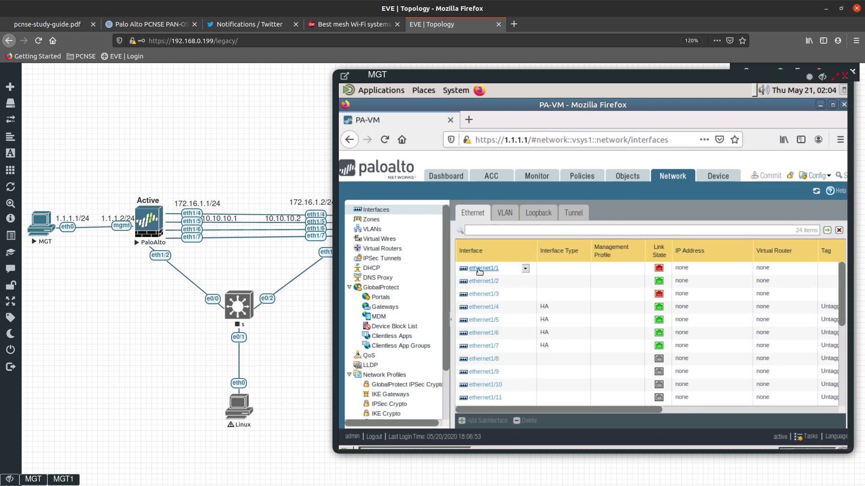
Set the interface type of ethernet1/2 on the active firewall to Layer3.
left_click(498, 286)
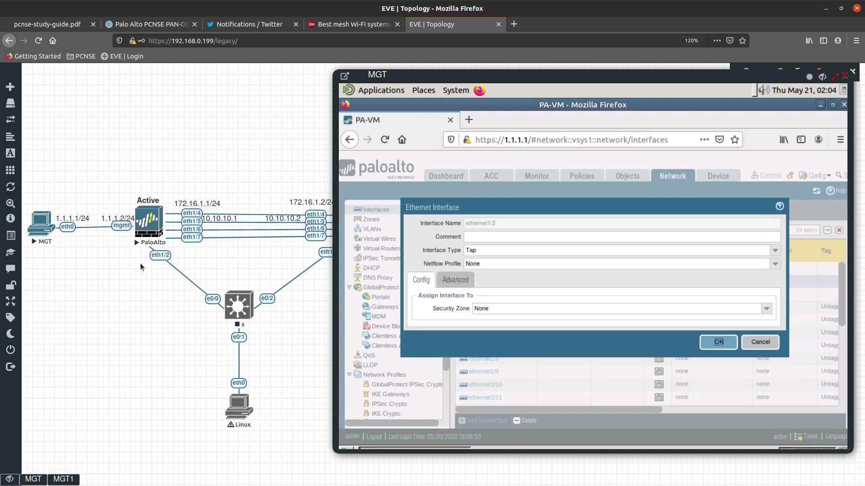
left_click(666, 251)
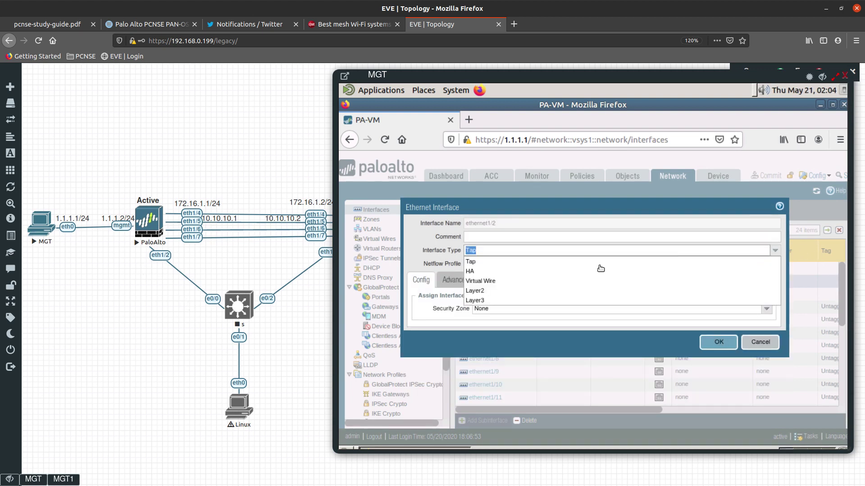
left_click(478, 301)
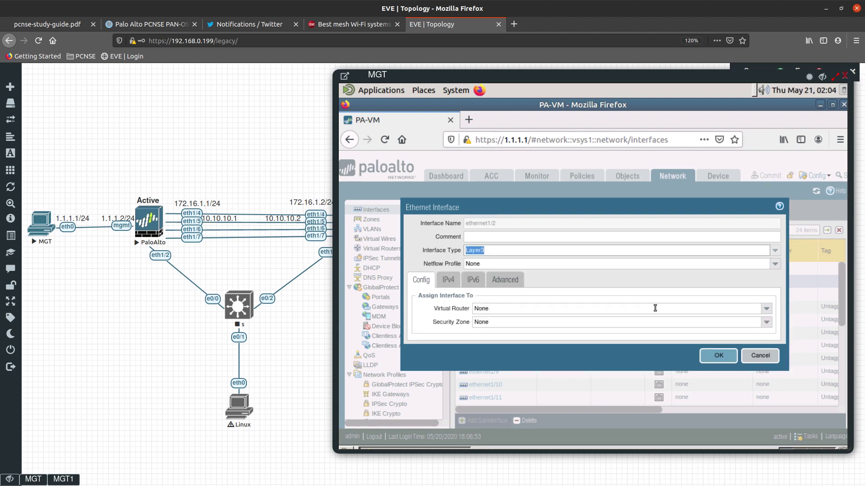
Create a new virtual router named LOCAL and assign ethernet1/2 to it.
left_click(766, 309)
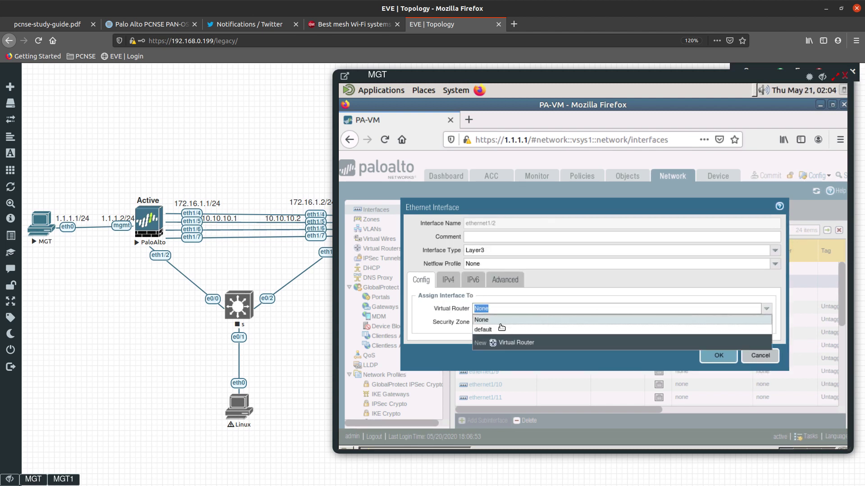
left_click(506, 343)
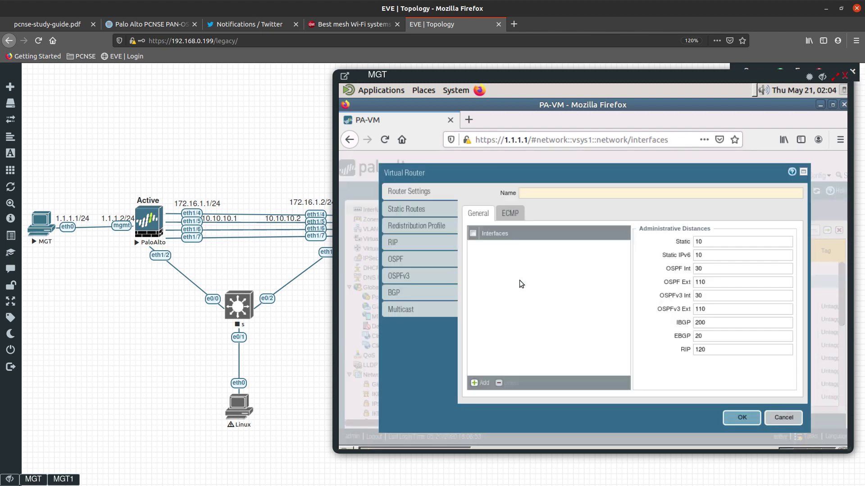
left_click(539, 193)
type("iN")
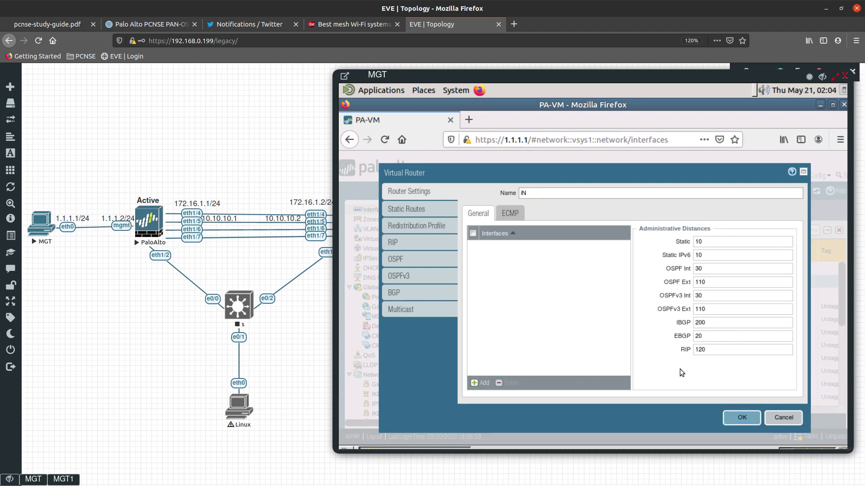
key("BackSpace")
key("BackSpace")
type("in")
key("BackSpace")
key("BackSpace")
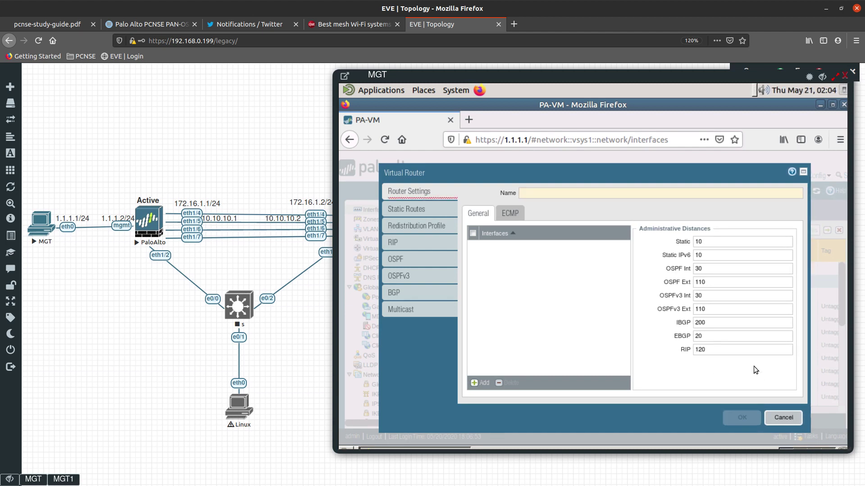
type("IO")
key("BackSpace")
key("BackSpace")
type("LOCAL")
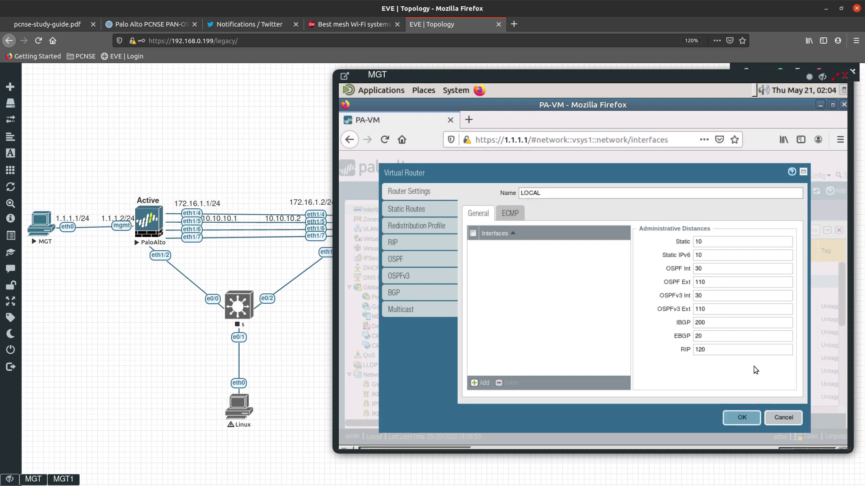
left_click(744, 417)
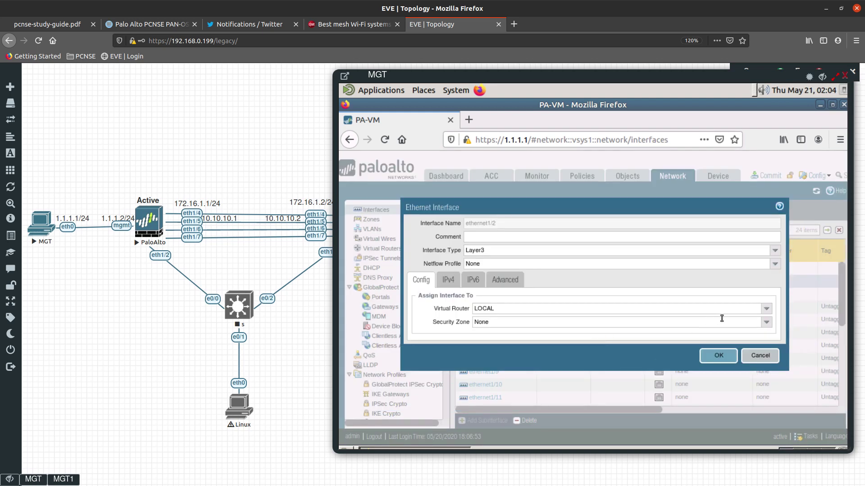
Create a new security zone named LOCAL, assign ethernet1/2 to it and save the interface settings.
left_click(766, 322)
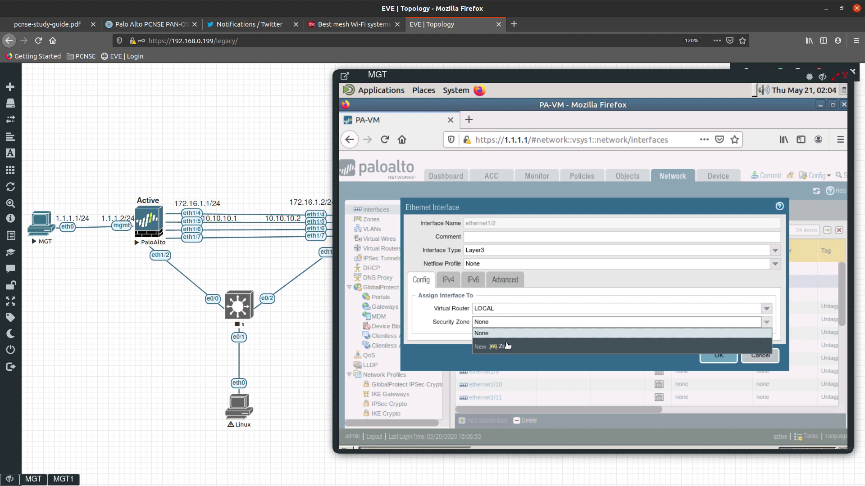
left_click(506, 346)
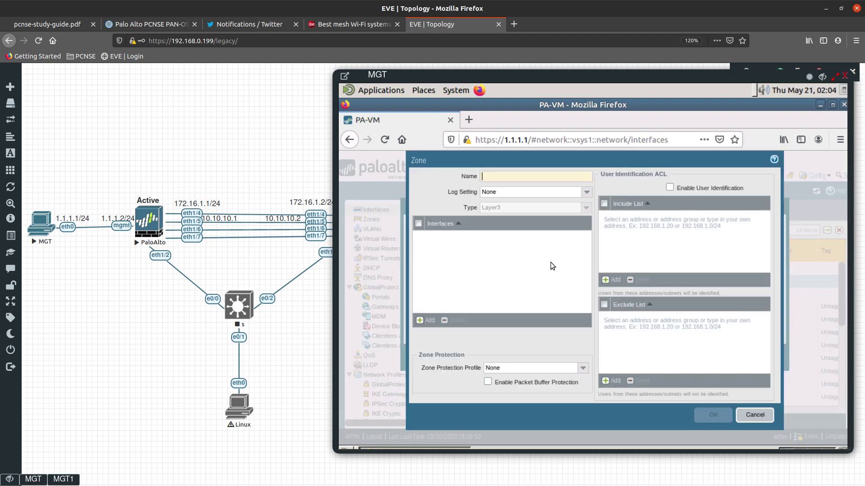
type("lOCAL")
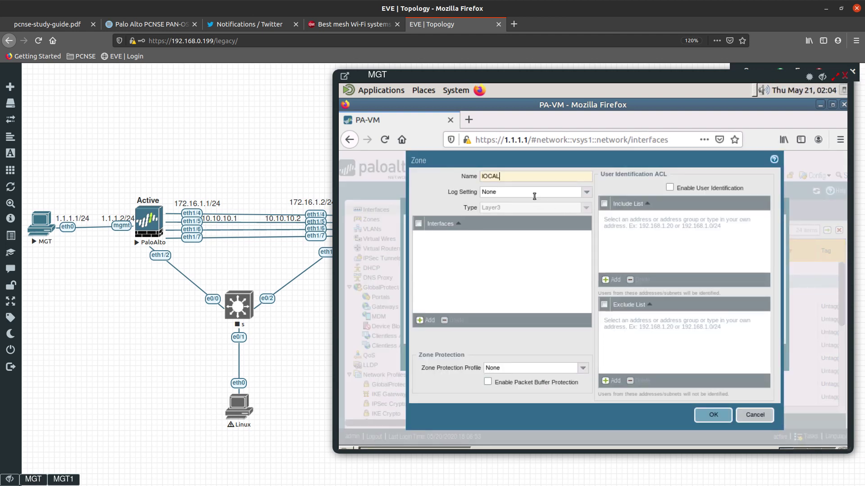
key("BackSpace")
type("LOCAL")
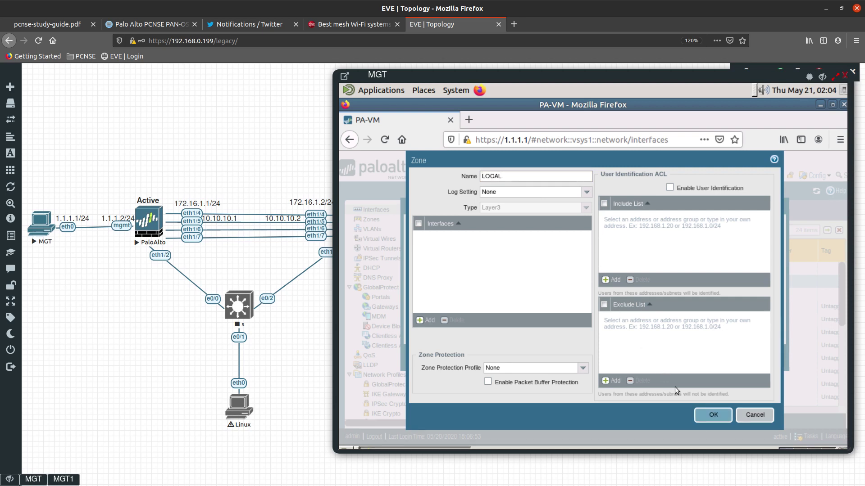
left_click(705, 411)
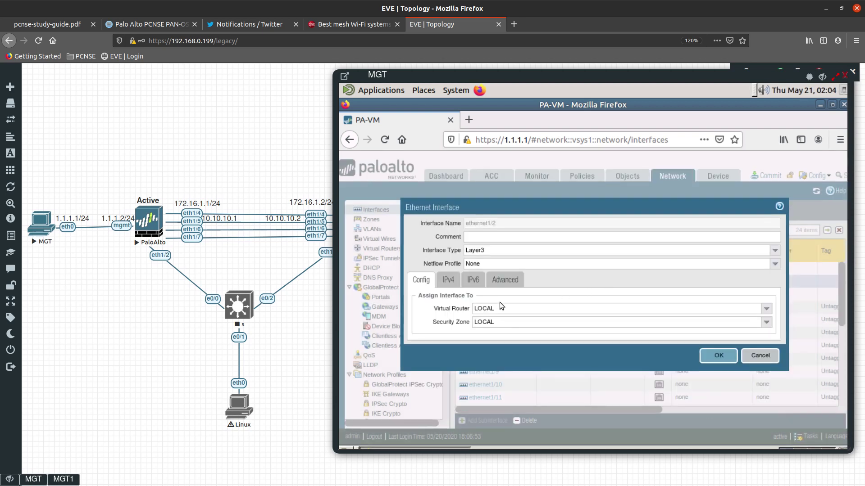
left_click(717, 360)
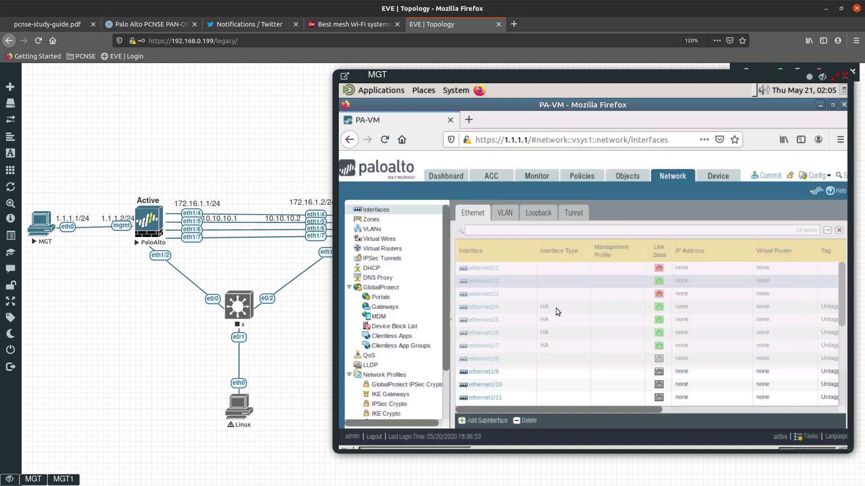
Add the static IPv4 address 192.168.1.1/24 to ethernet1/2 on the active firewall.
left_click(488, 282)
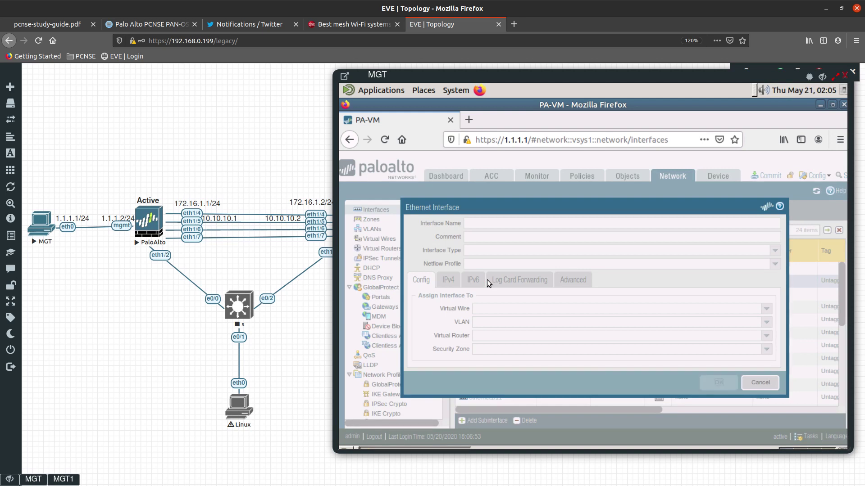
left_click(448, 280)
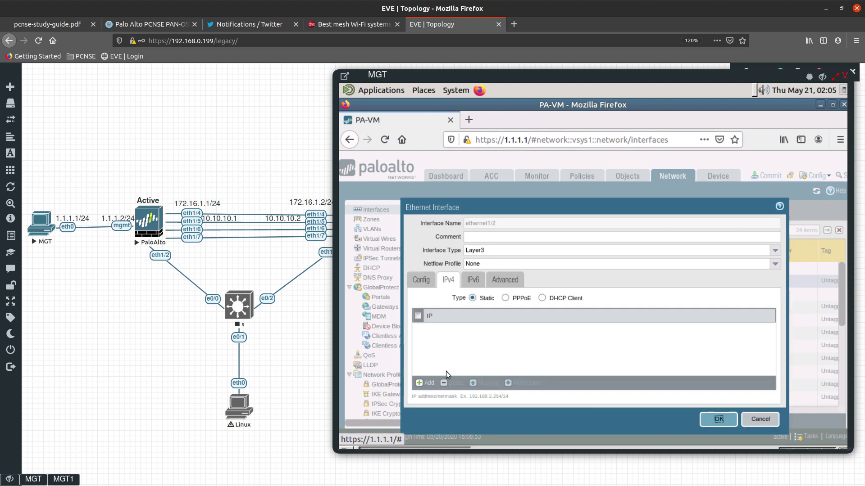
left_click(426, 383)
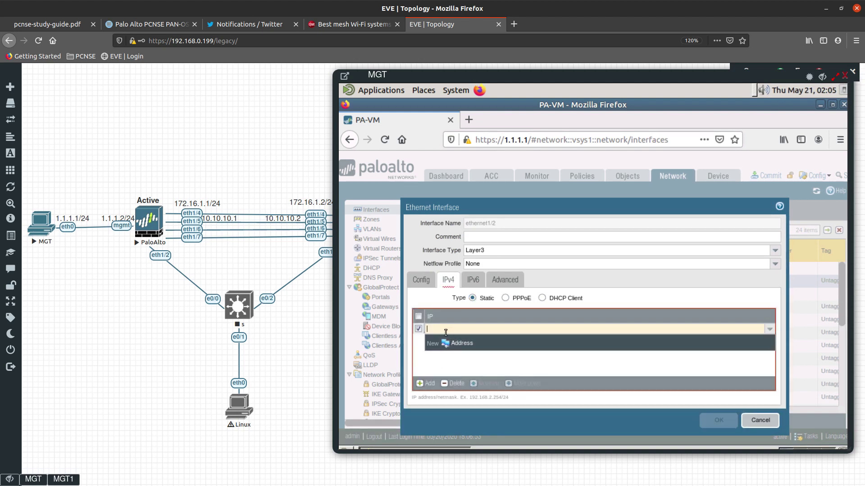
type("192.168.1.1/24")
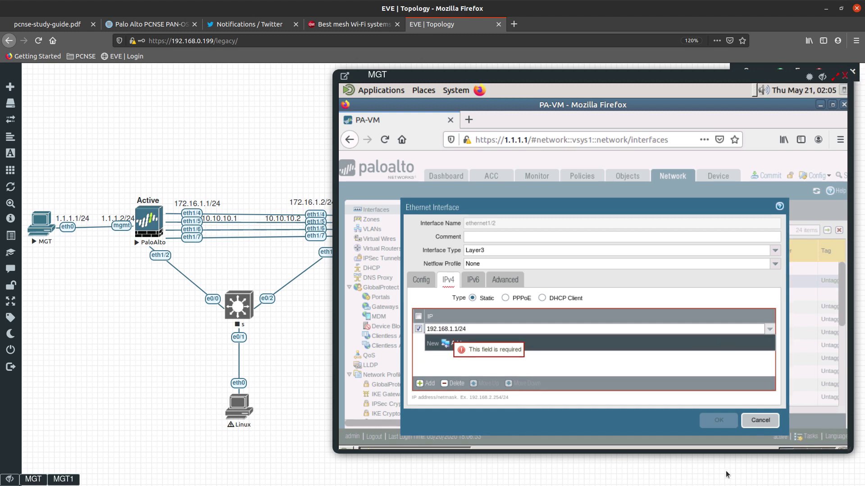
left_click(666, 366)
left_click(717, 419)
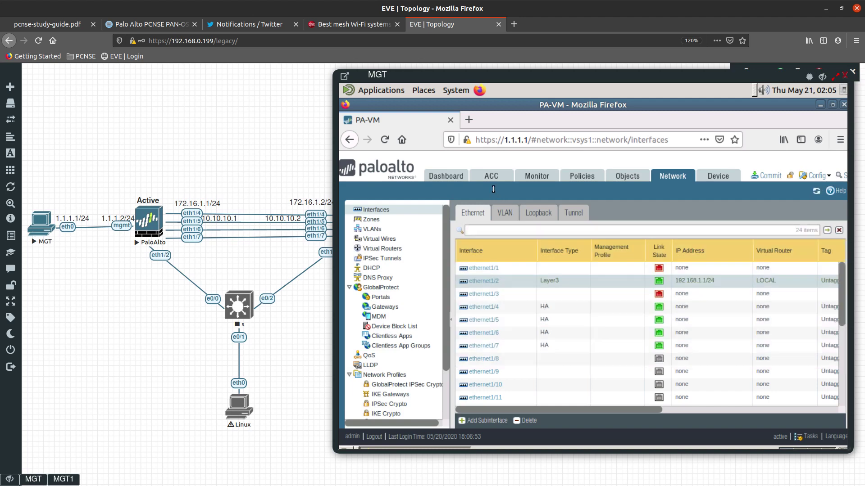
Commit the configuration on the active firewall while monitoring the High Availability widget on its dashboard.
left_click(455, 177)
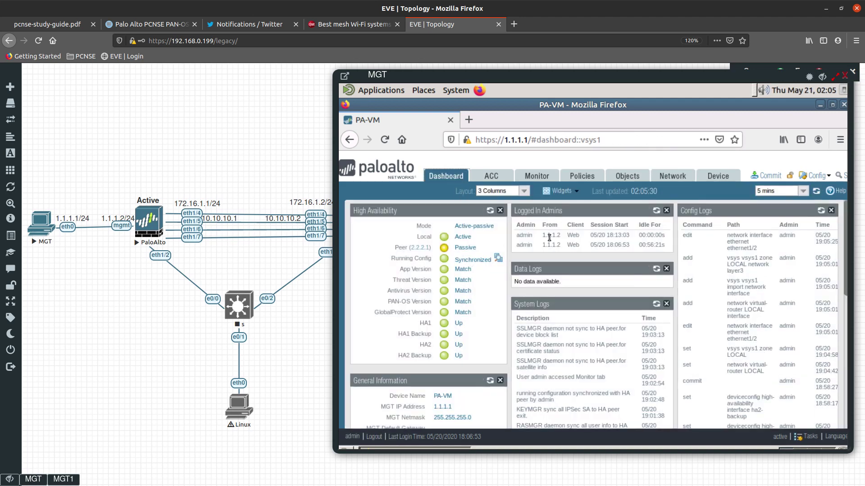
left_click(775, 179)
left_click(699, 420)
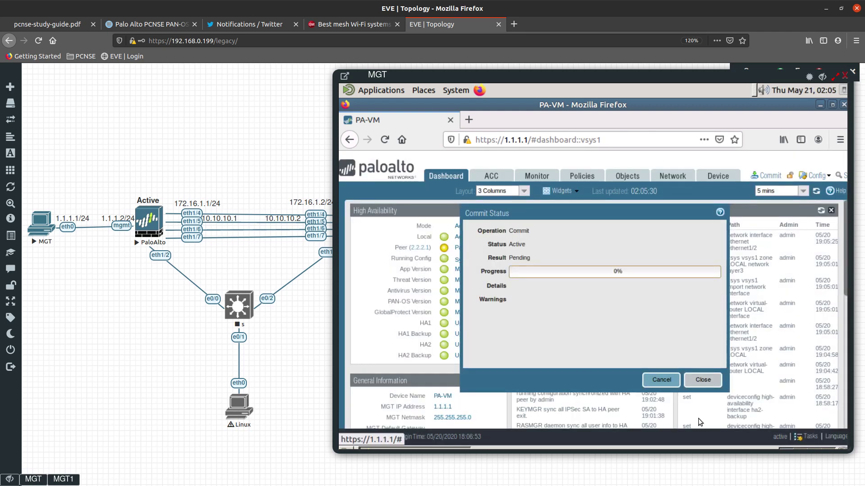
left_click_drag(508, 219, 682, 219)
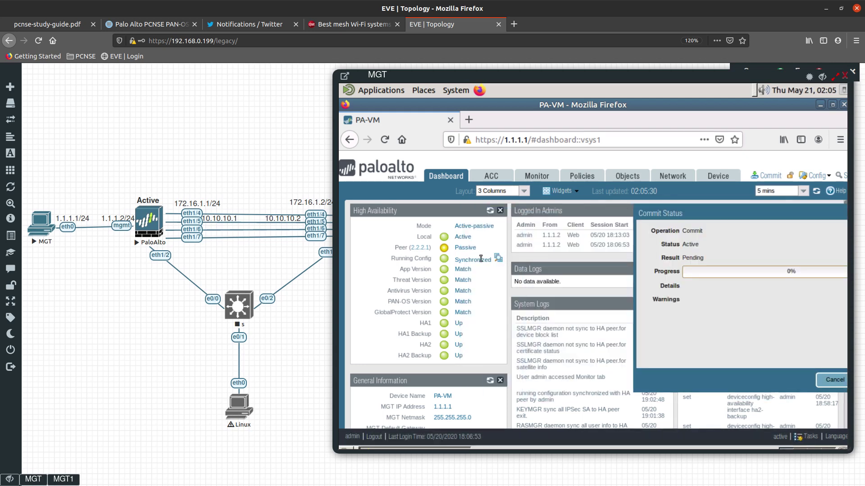
left_click_drag(675, 214, 610, 205)
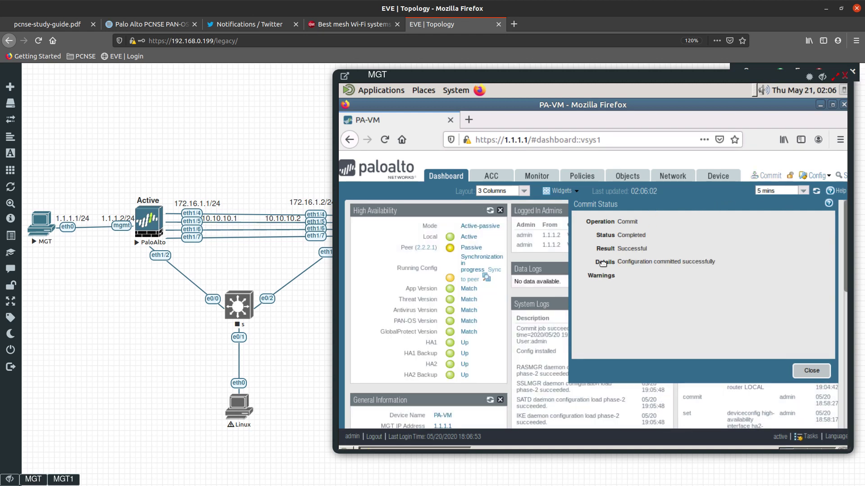
left_click(805, 371)
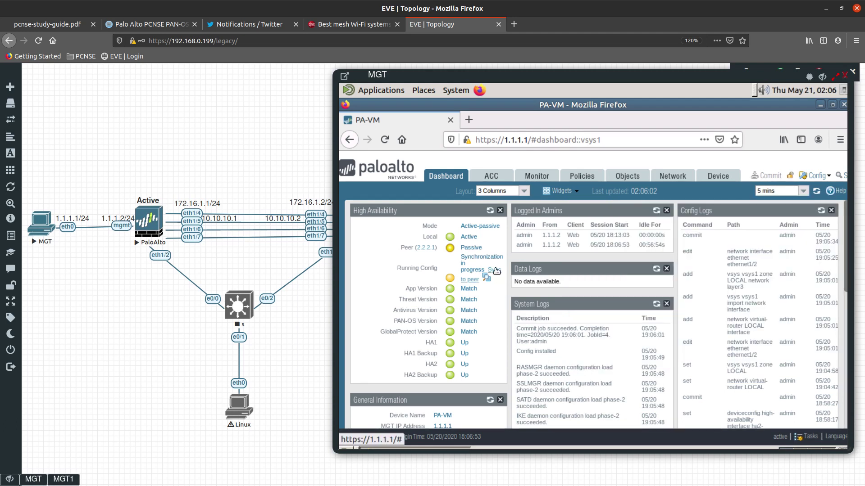
Check the peer synchronization through the running config comparison and system logs, and refresh the dashboard's High Availability widget.
left_click(486, 277)
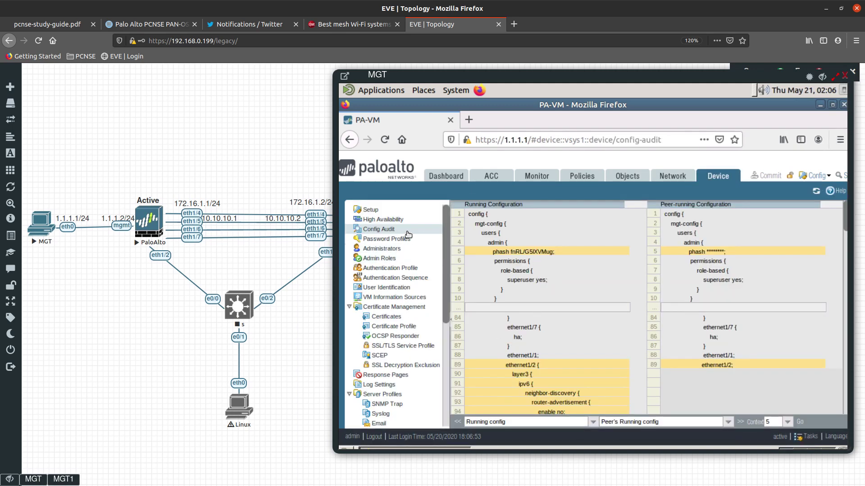
left_click(545, 181)
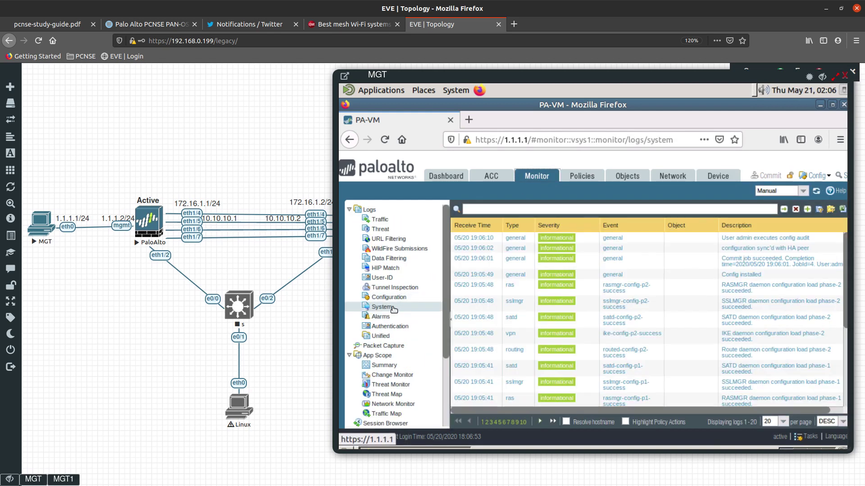
scroll(592, 287, "down", 3)
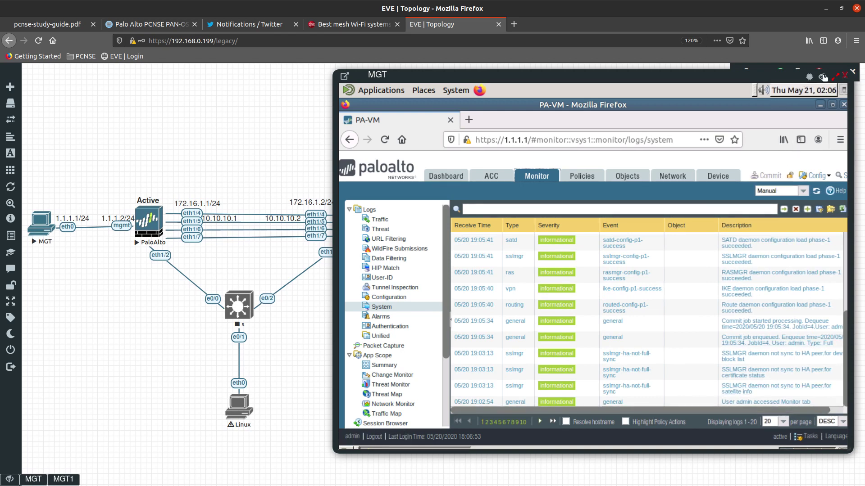
left_click(449, 187)
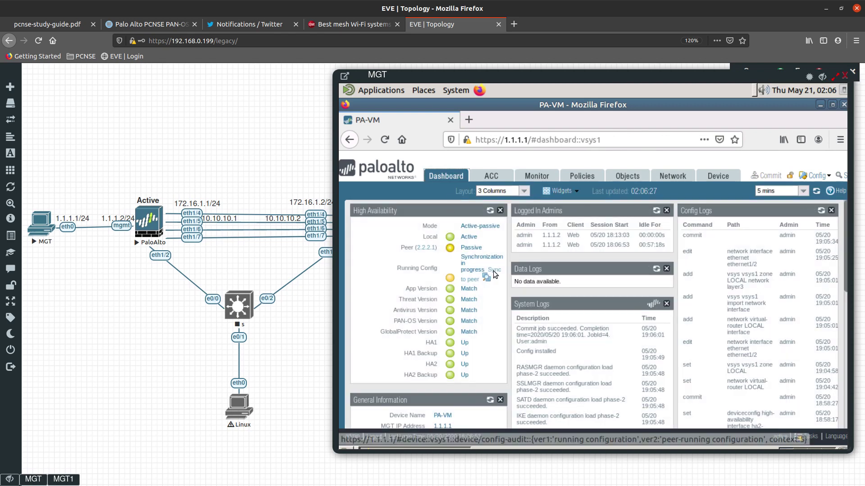
left_click(489, 210)
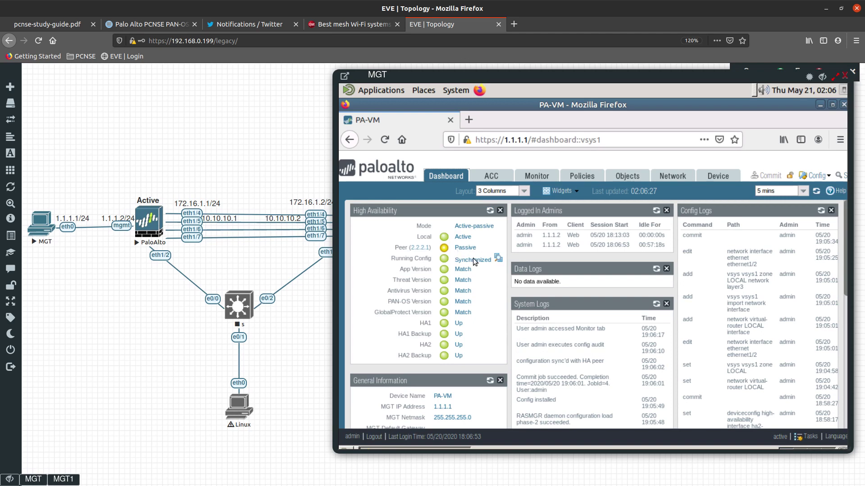
Switch to the MGT1 console and refresh the passive firewall's Ethernet interface list to check the ethernet1/2 settings.
left_click(845, 76)
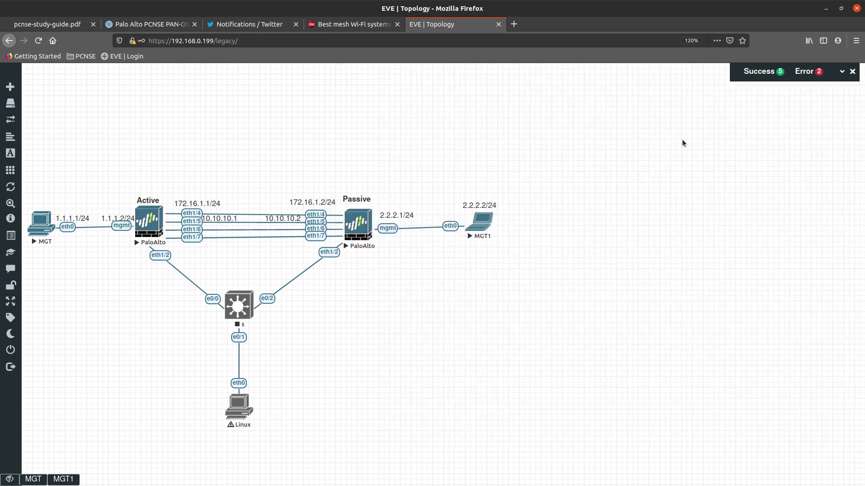
left_click(363, 235)
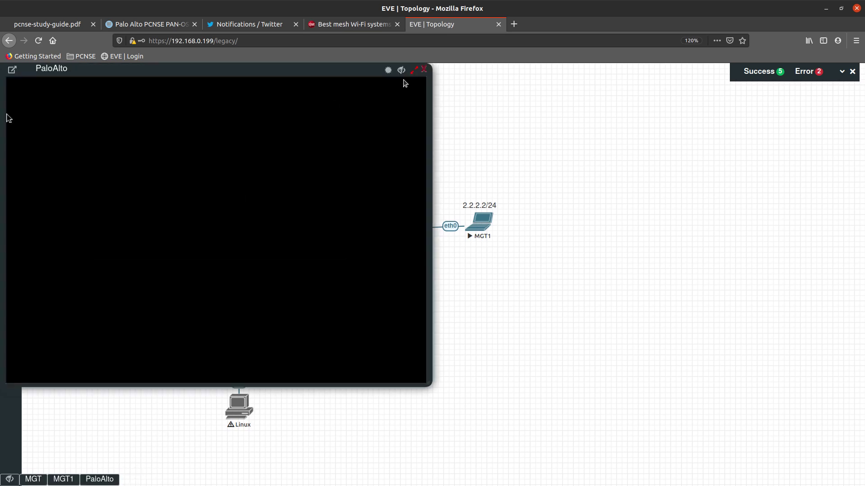
left_click(424, 70)
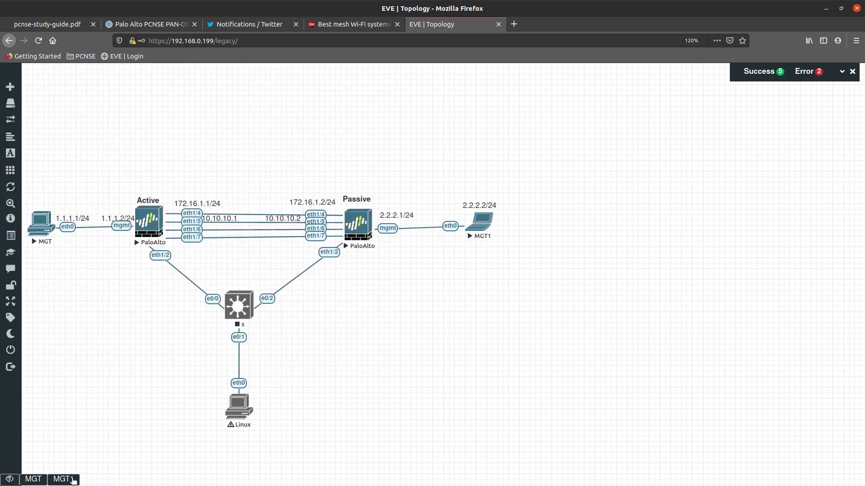
left_click(479, 222)
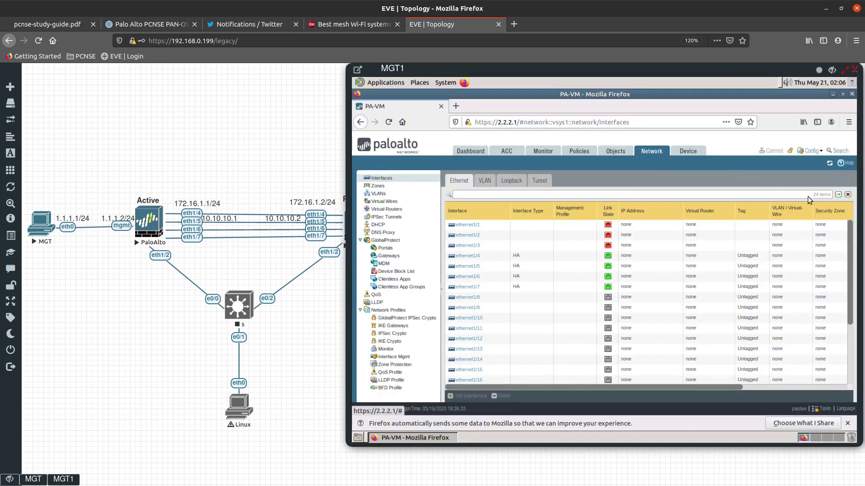
left_click(829, 163)
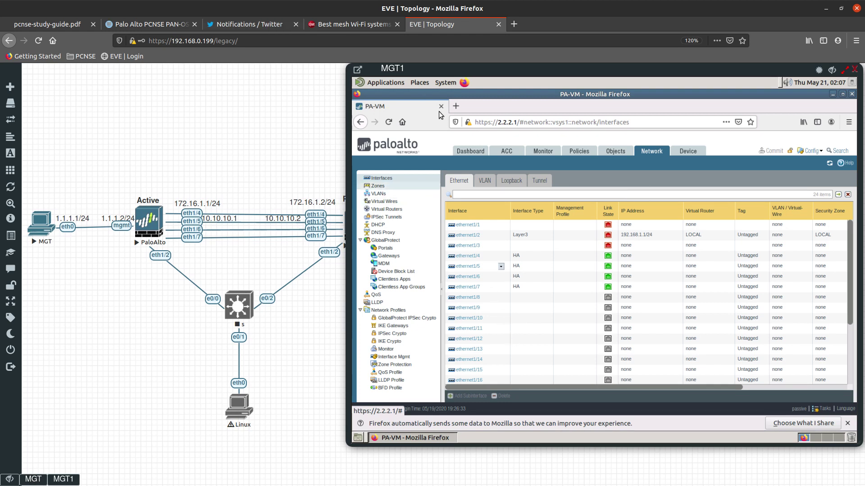
Switch to Twitter and view the signed-in account's own profile page.
left_click(270, 24)
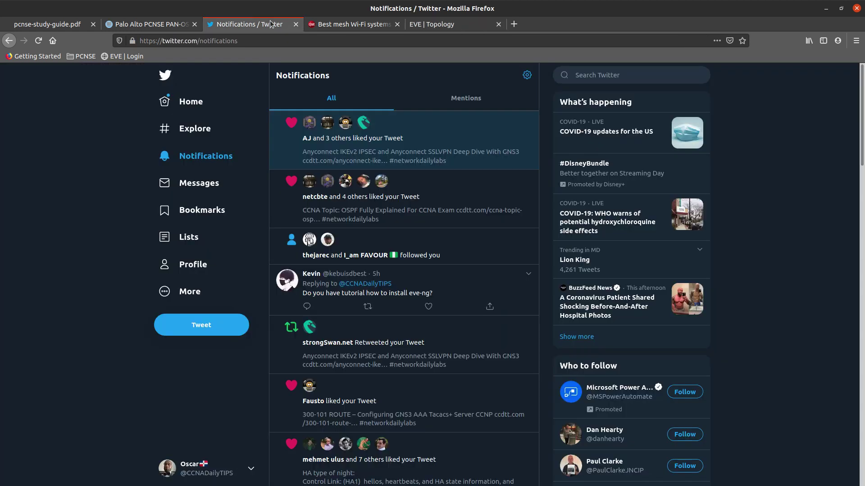
left_click(193, 270)
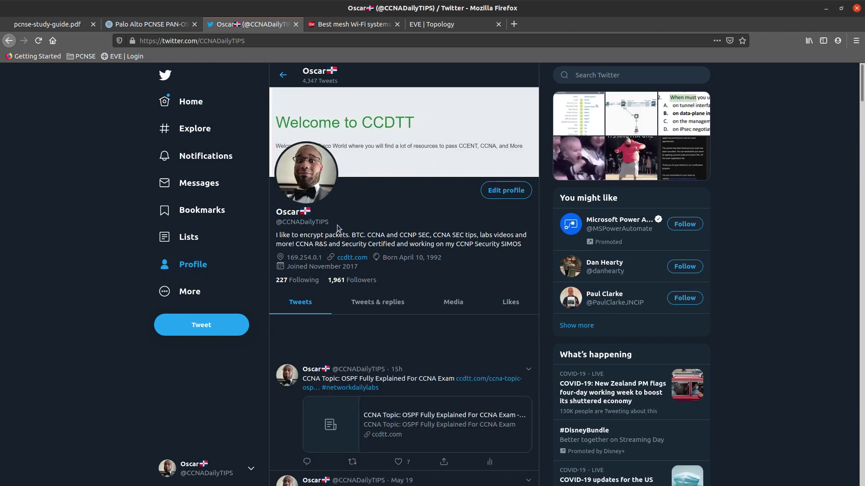
triple_click(265, 221)
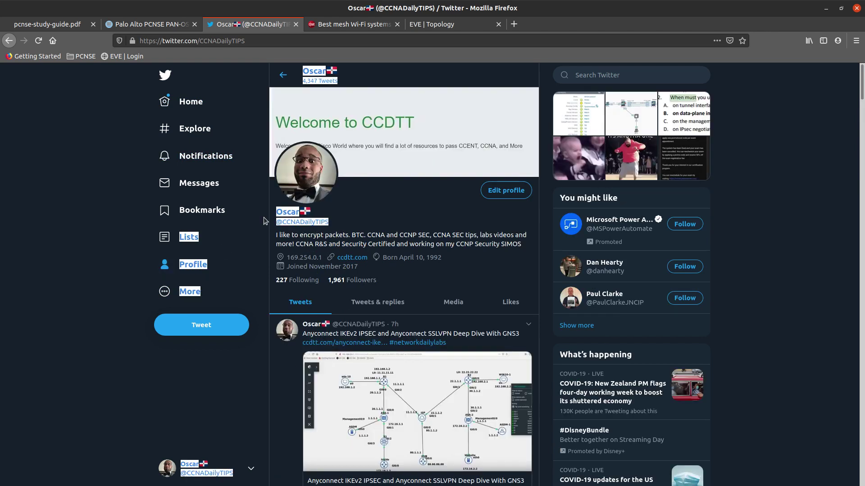
left_click(338, 222)
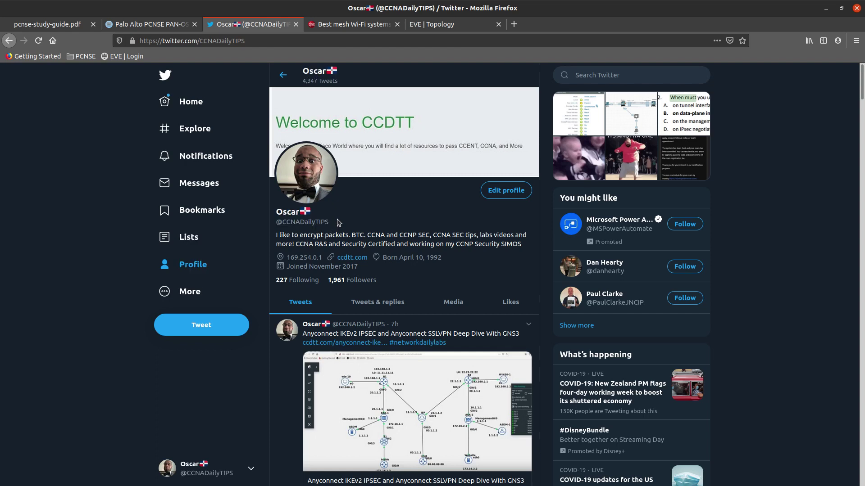